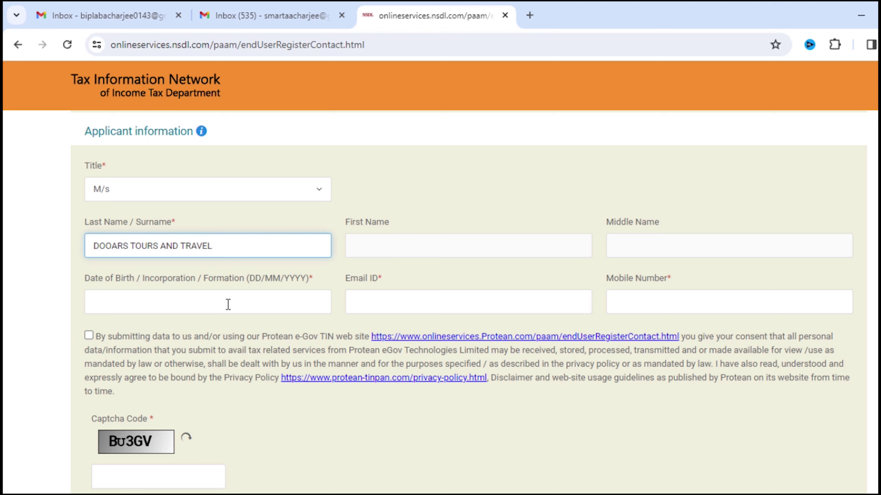
# Set the incorporation date to 02/06/2023, accept the consent, enter the captcha and submit for a token
pyautogui.click(228, 305)
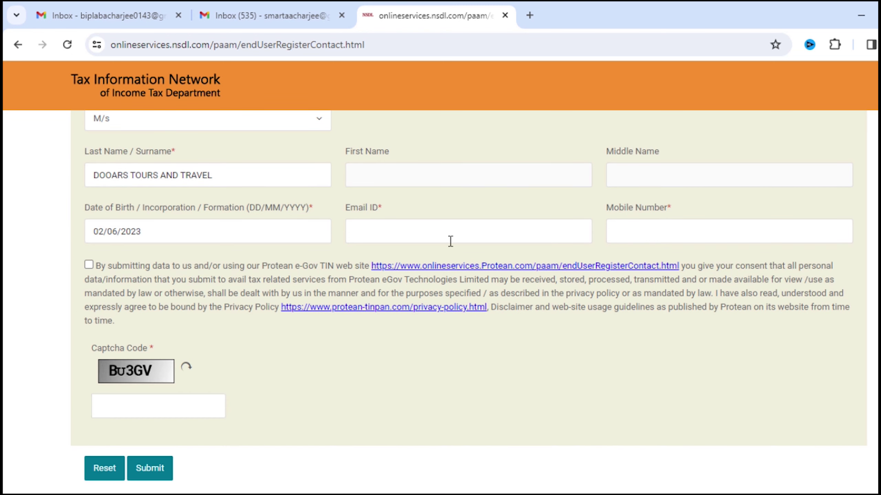
pyautogui.click(451, 228)
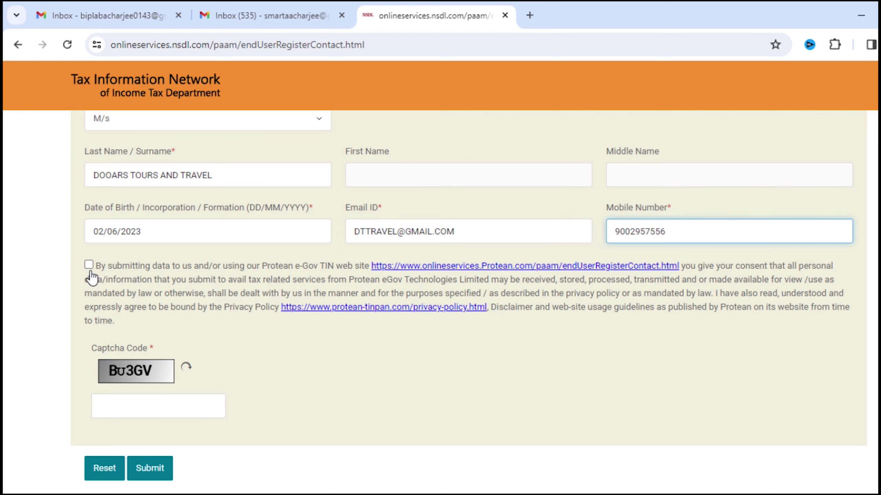
pyautogui.click(89, 265)
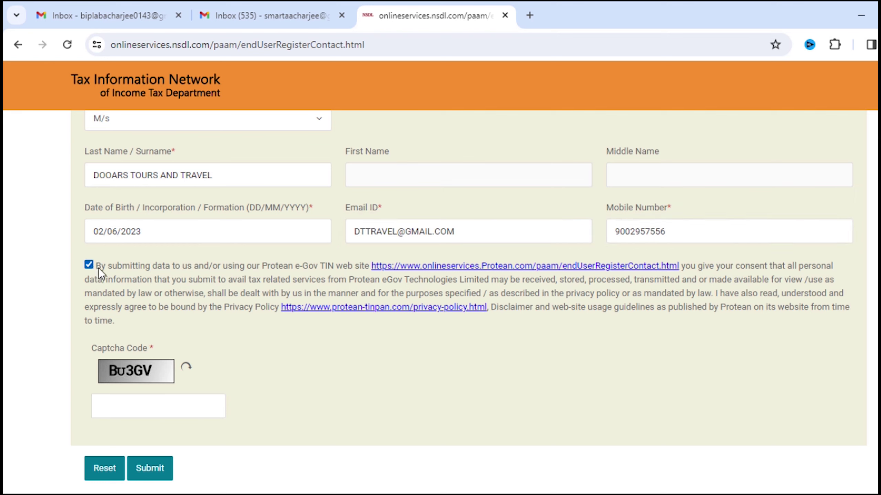
pyautogui.click(145, 407)
pyautogui.write('BU3GV')
pyautogui.scroll(-3, 145, 408)
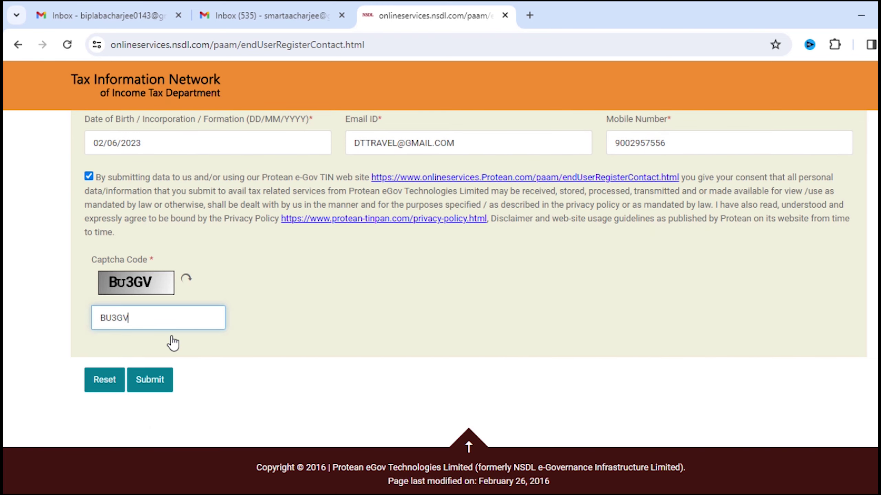
pyautogui.click(153, 386)
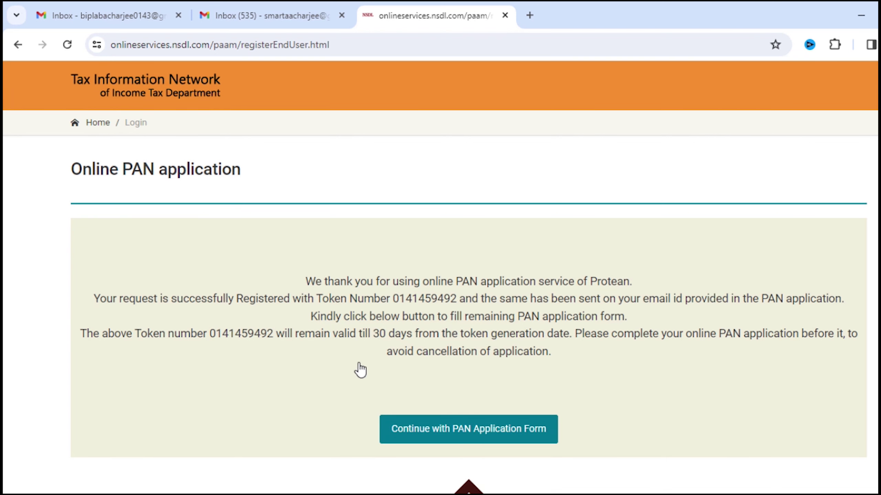
# Note the token number and continue to the full Form 49A application form
pyautogui.moveTo(397, 300); pyautogui.dragTo(458, 302)
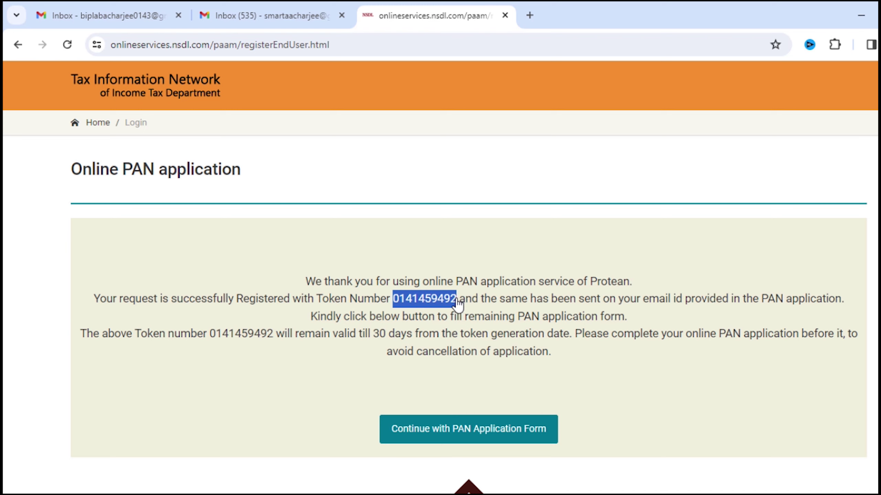
pyautogui.click(482, 468)
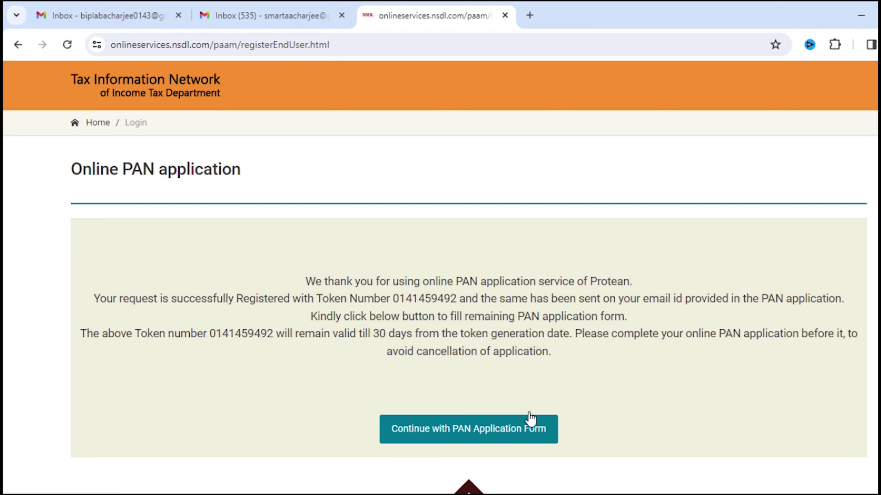
pyautogui.click(483, 439)
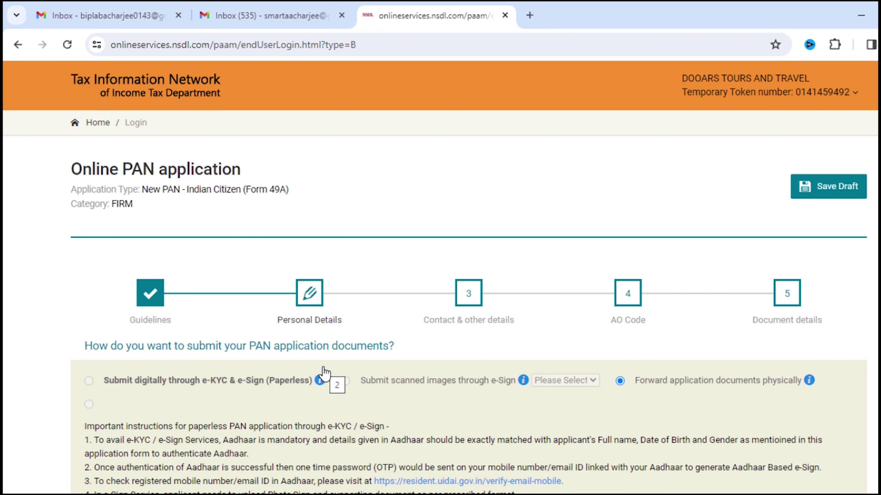
pyautogui.scroll(-3, 215, 328)
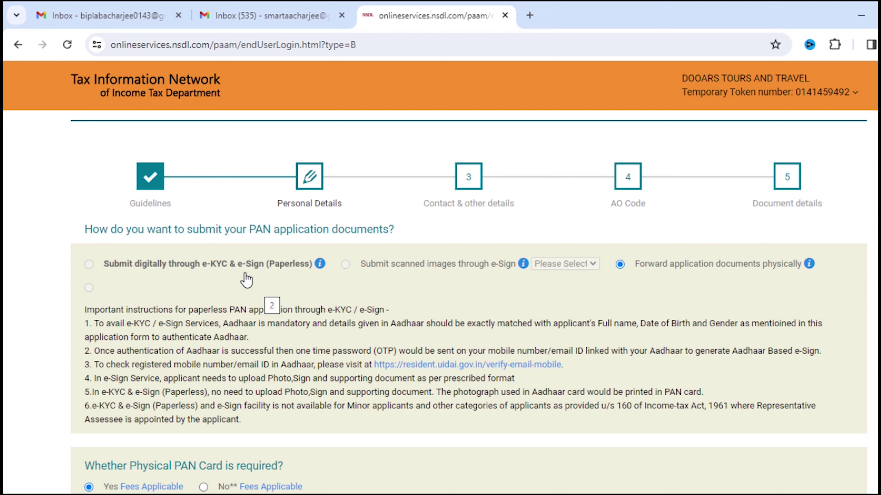
pyautogui.scroll(-7, 263, 284)
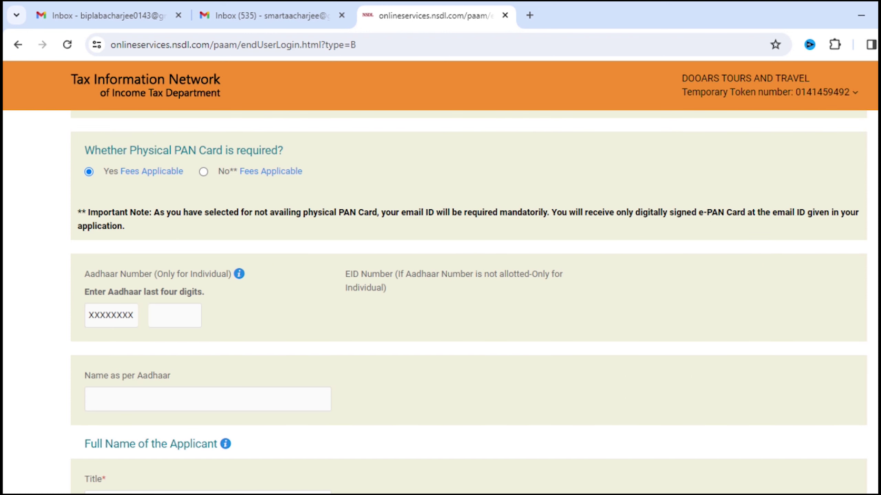
pyautogui.moveTo(132, 180)
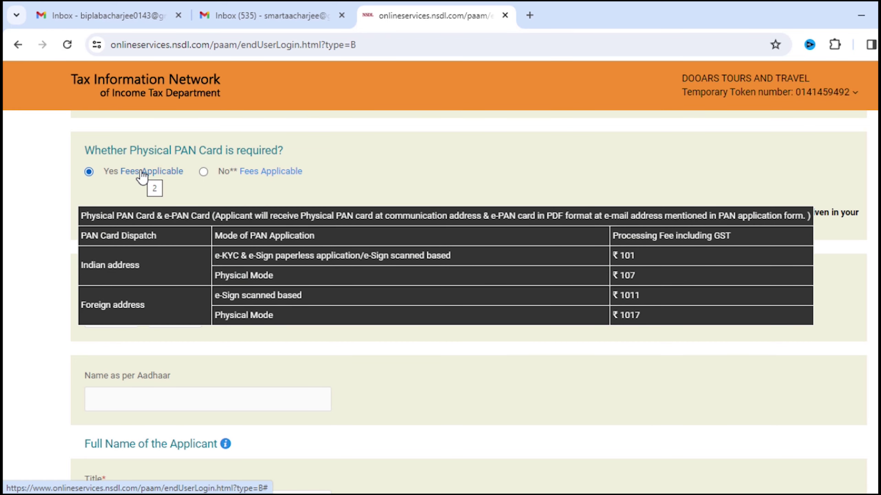
pyautogui.click(141, 175)
pyautogui.scroll(-1, 146, 139)
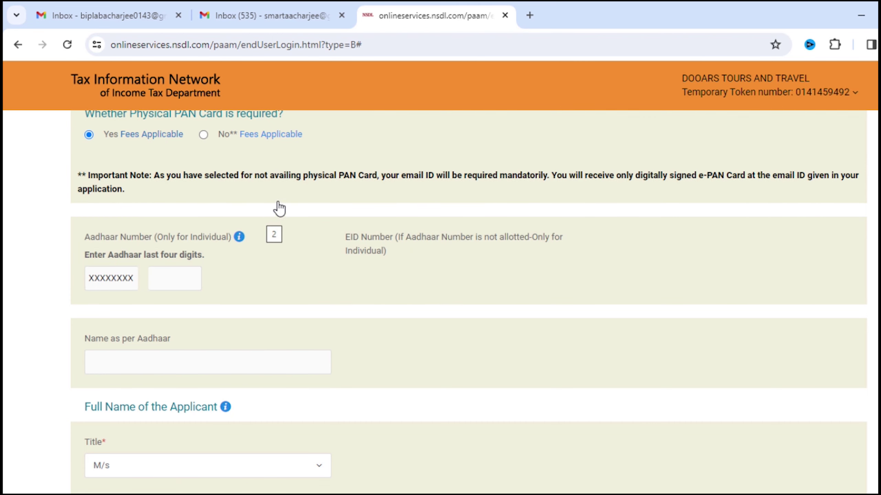
pyautogui.moveTo(270, 138)
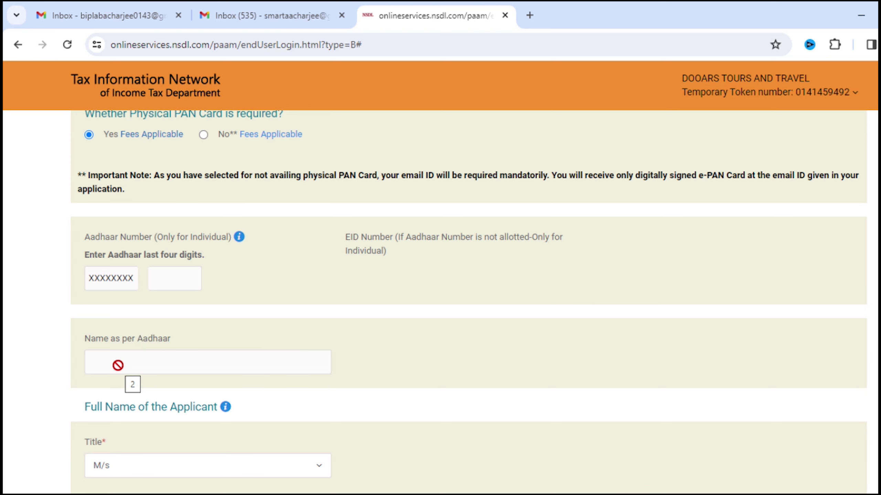
pyautogui.scroll(-5, 171, 228)
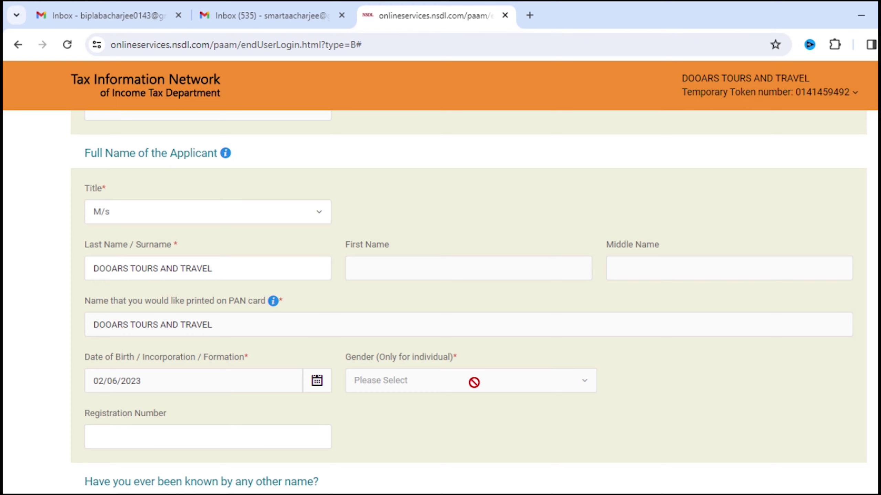
# Paste the firm's registration number into the Registration Number field
pyautogui.click(322, 437)
pyautogui.scroll(-3, 322, 347)
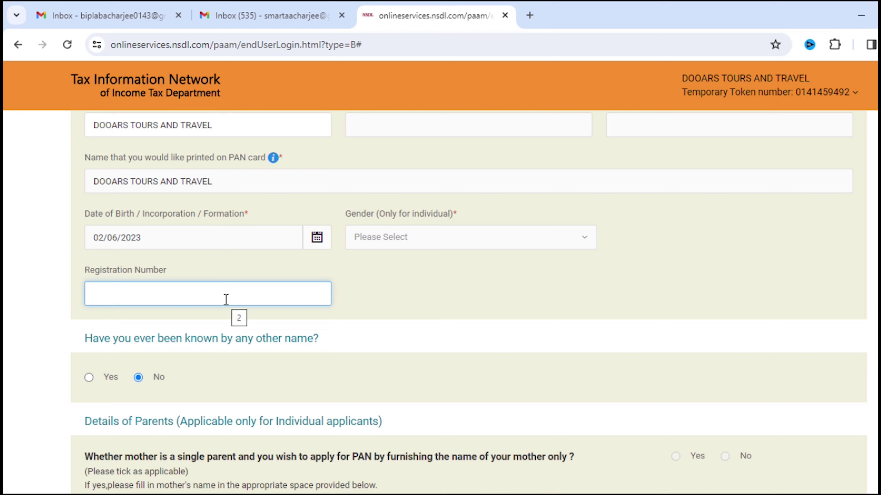
pyautogui.scroll(-4, 226, 299)
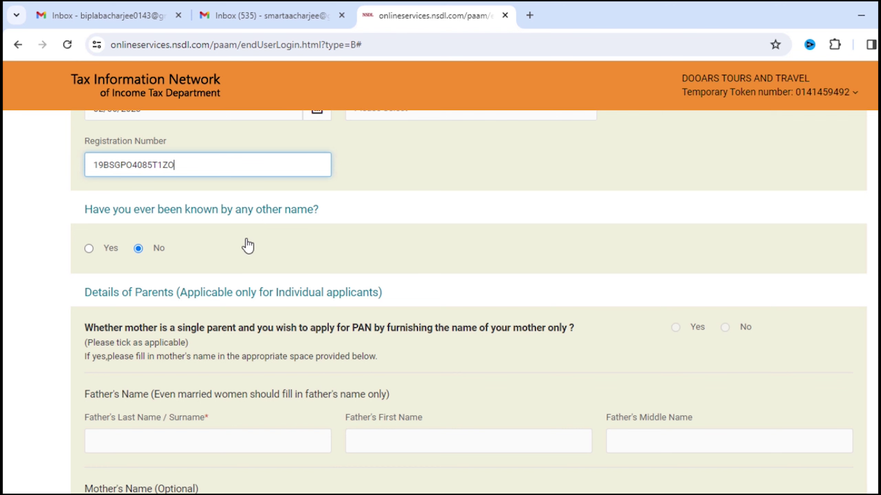
# Answer Yes to being known by another name with title M/s, then save as draft
pyautogui.click(89, 249)
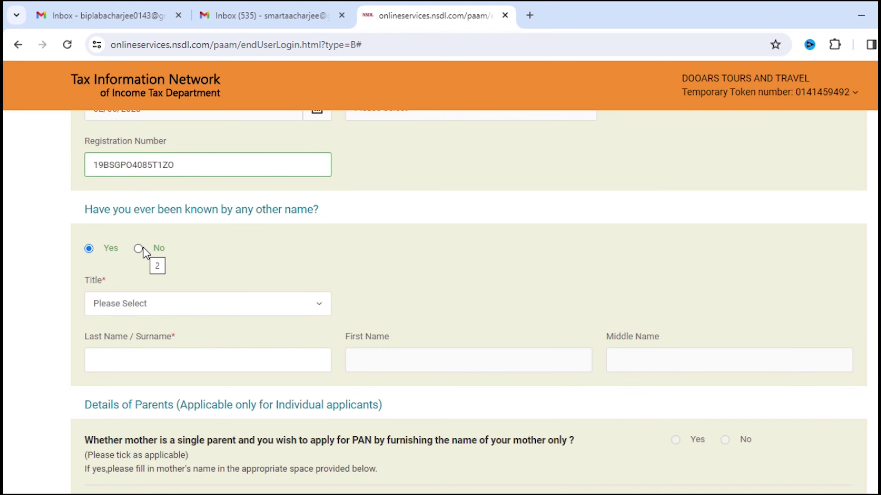
pyautogui.click(143, 248)
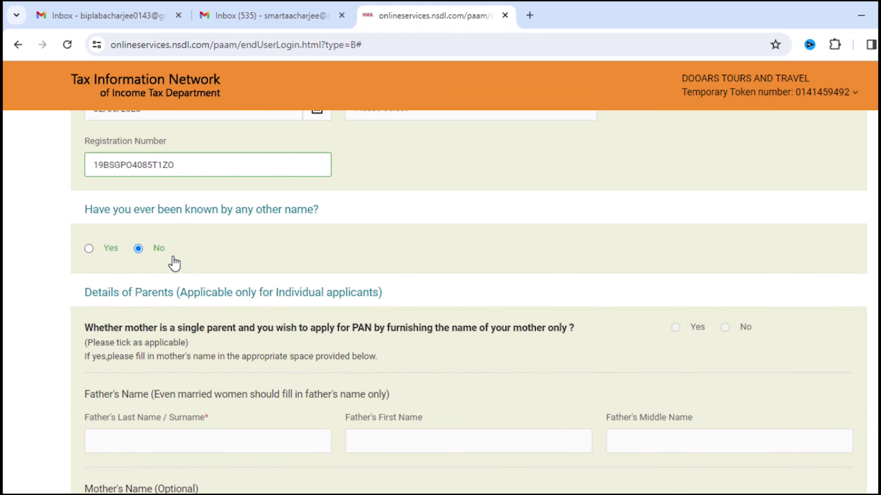
pyautogui.click(89, 249)
pyautogui.click(197, 303)
pyautogui.click(129, 353)
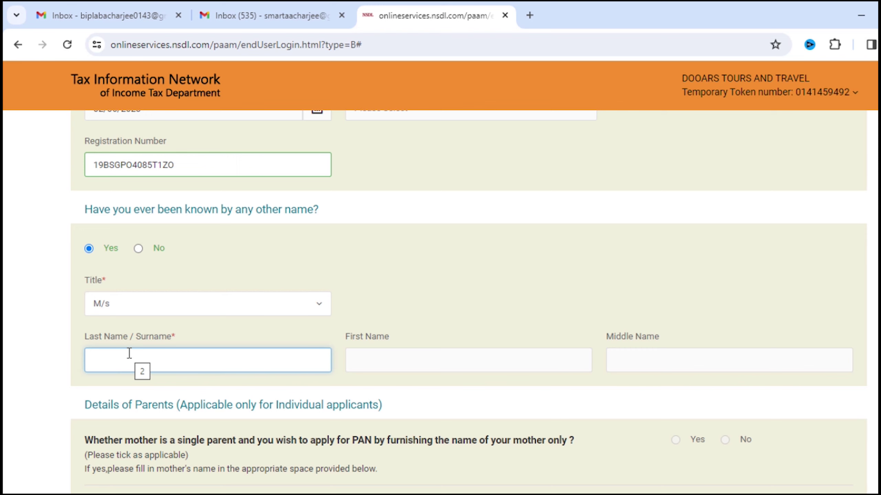
pyautogui.click(138, 249)
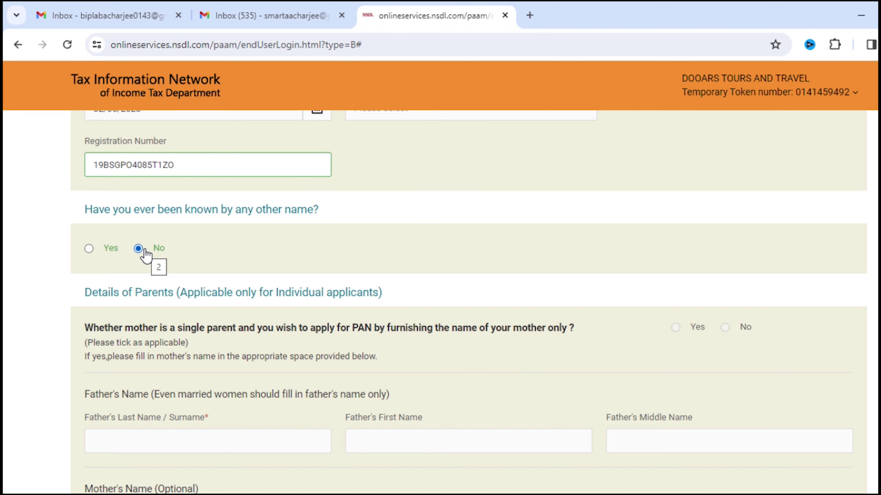
pyautogui.press('Left')
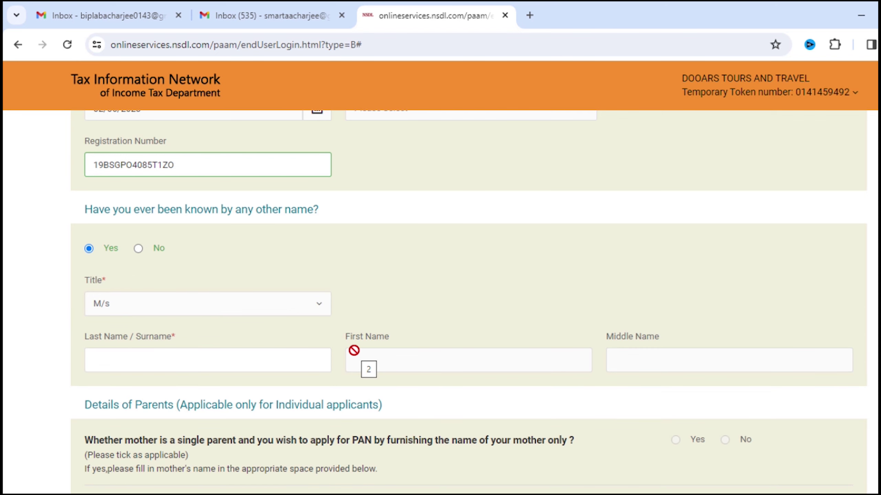
pyautogui.click(188, 359)
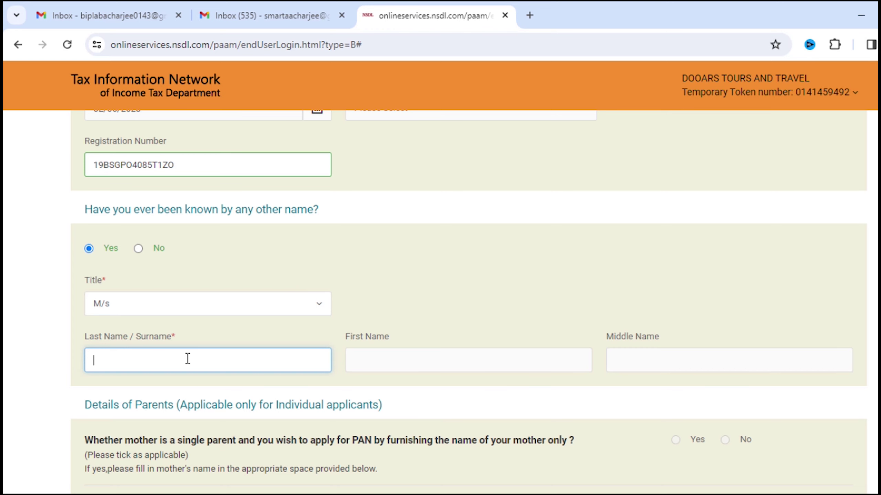
pyautogui.scroll(-8, 757, 351)
pyautogui.scroll(20, 757, 350)
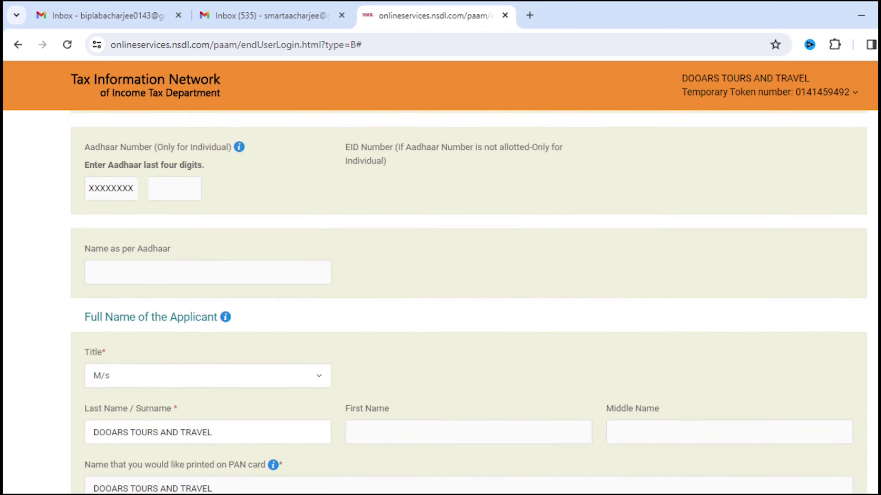
pyautogui.click(836, 184)
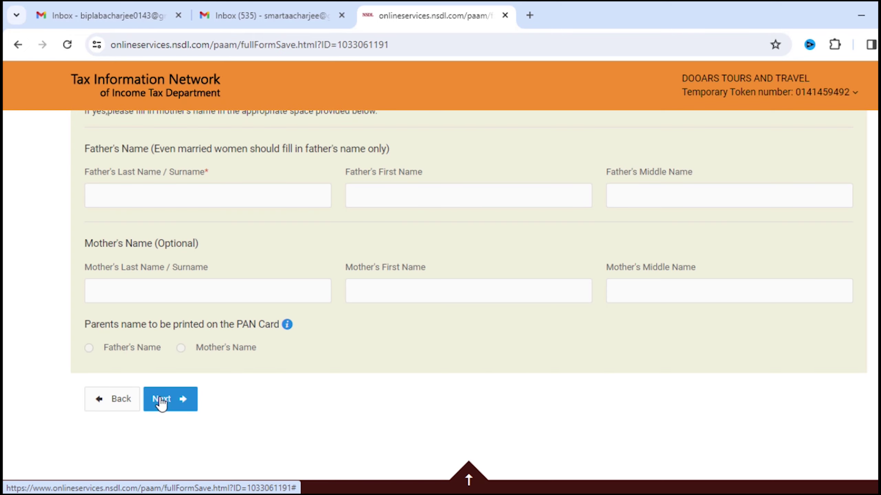
# Mark income from business or profession with Information Technology as the business code
pyautogui.click(161, 401)
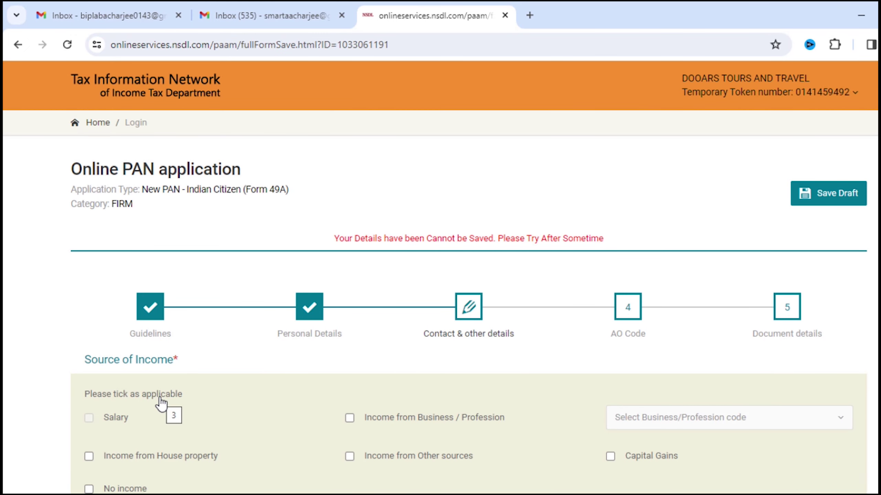
pyautogui.scroll(-4, 747, 295)
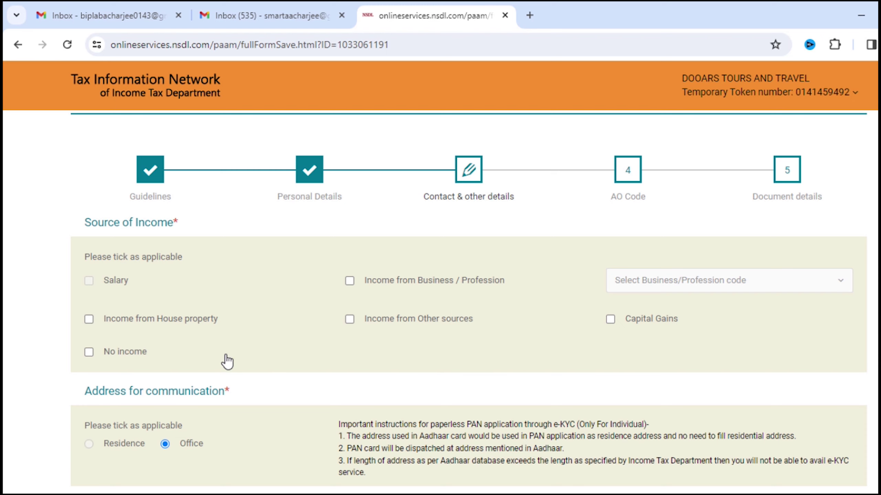
pyautogui.click(350, 281)
pyautogui.click(702, 287)
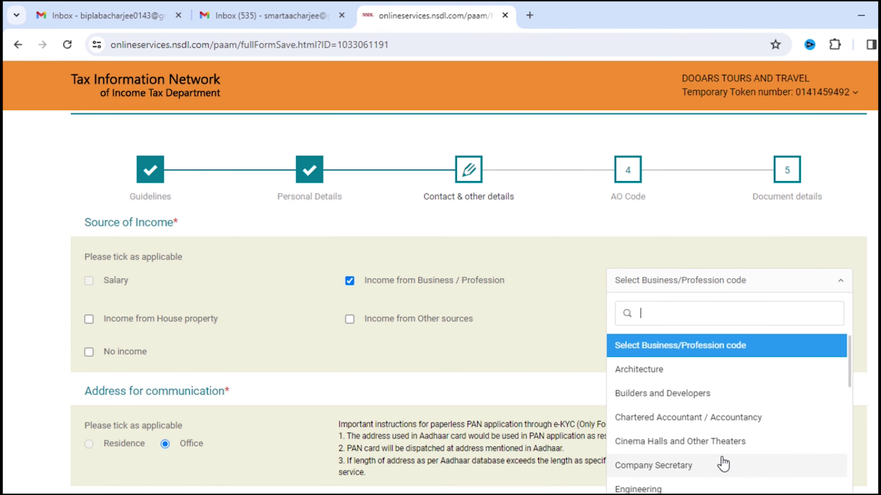
pyautogui.click(703, 440)
pyautogui.scroll(-6, 704, 441)
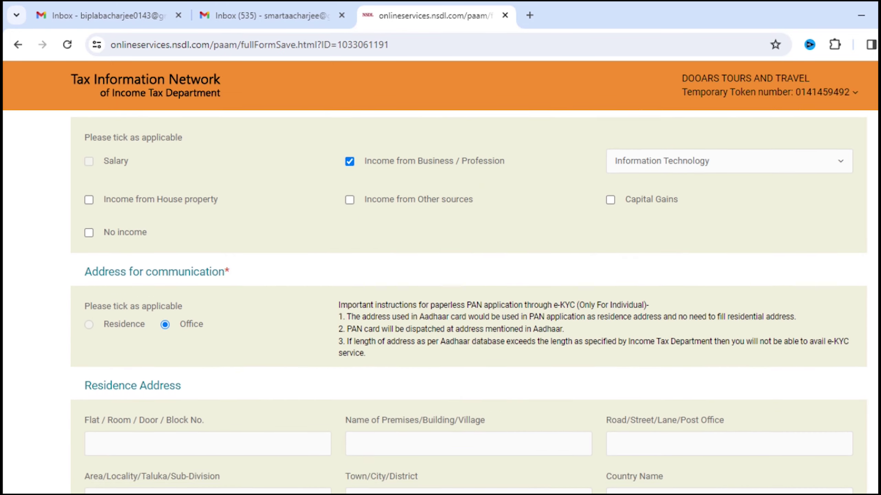
pyautogui.scroll(-1, 468, 300)
pyautogui.scroll(2, 468, 300)
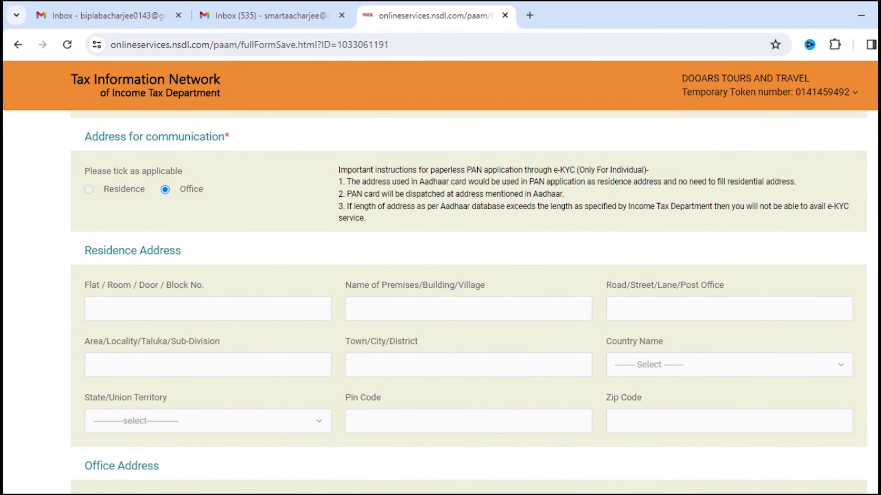
pyautogui.scroll(-1, 469, 300)
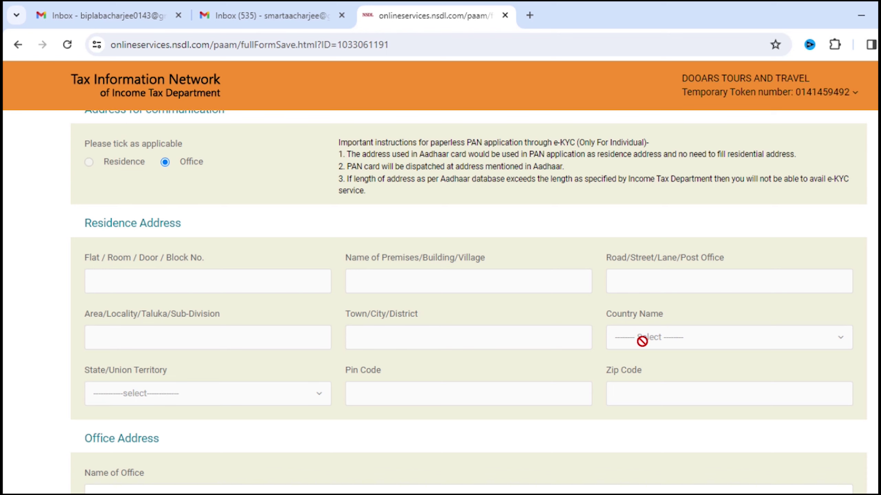
pyautogui.scroll(-5, 642, 342)
pyautogui.scroll(-2, 363, 315)
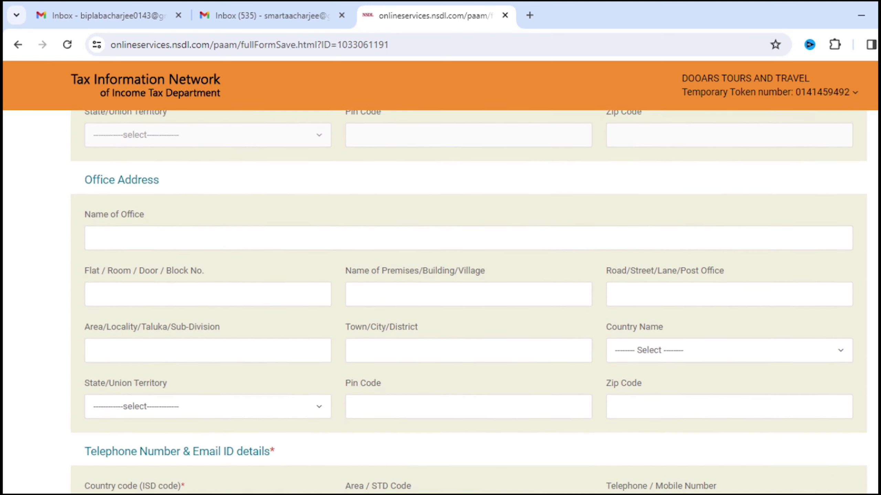
# Fill in the office name, choose INDIA (91) as country code, and advance to AO Code
pyautogui.click(238, 236)
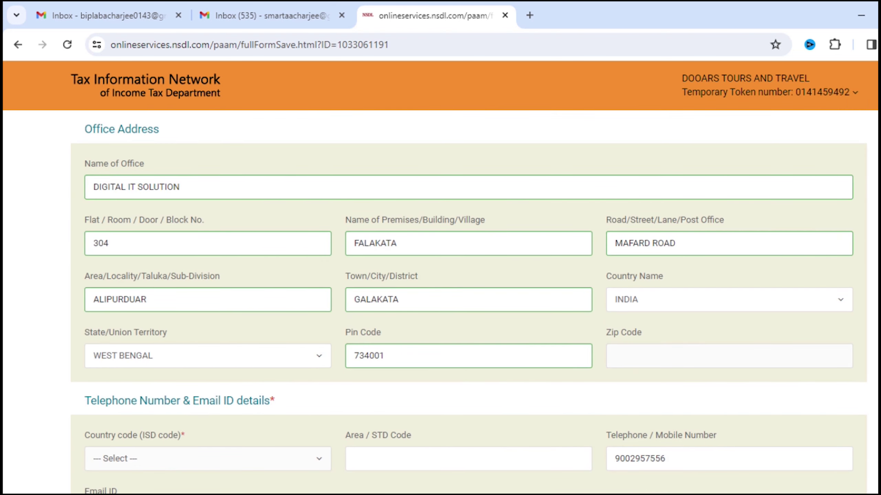
pyautogui.scroll(-6, 245, 194)
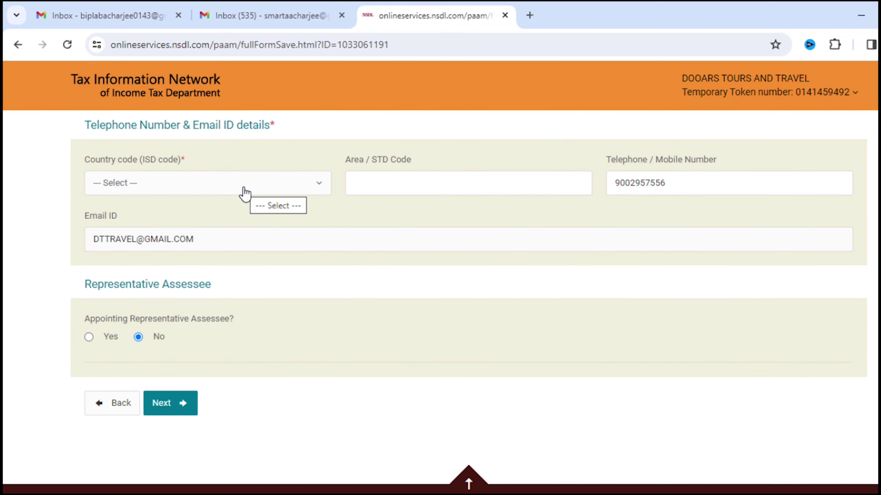
pyautogui.click(245, 193)
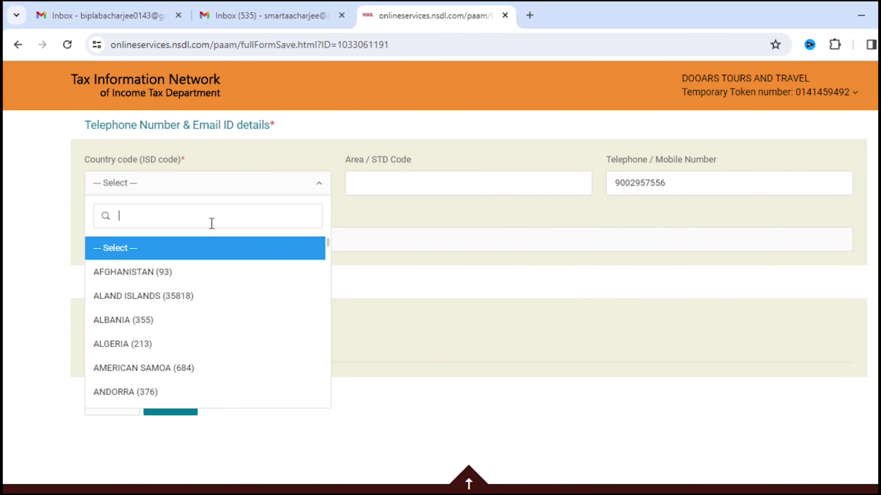
pyautogui.write('ind')
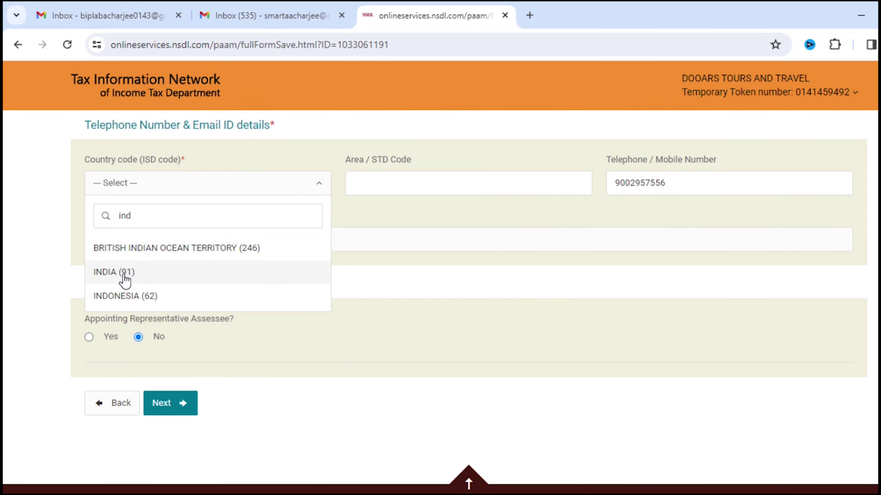
pyautogui.click(122, 276)
pyautogui.moveTo(635, 182); pyautogui.dragTo(698, 181)
pyautogui.click(698, 183)
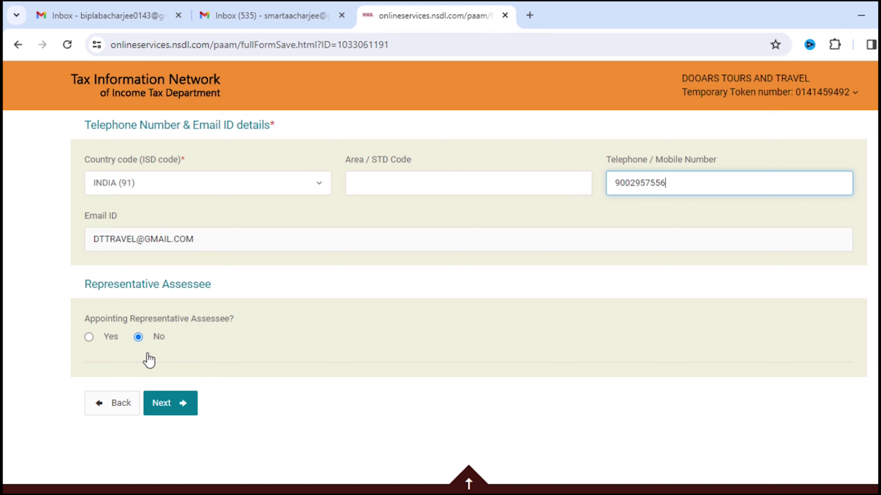
pyautogui.click(179, 404)
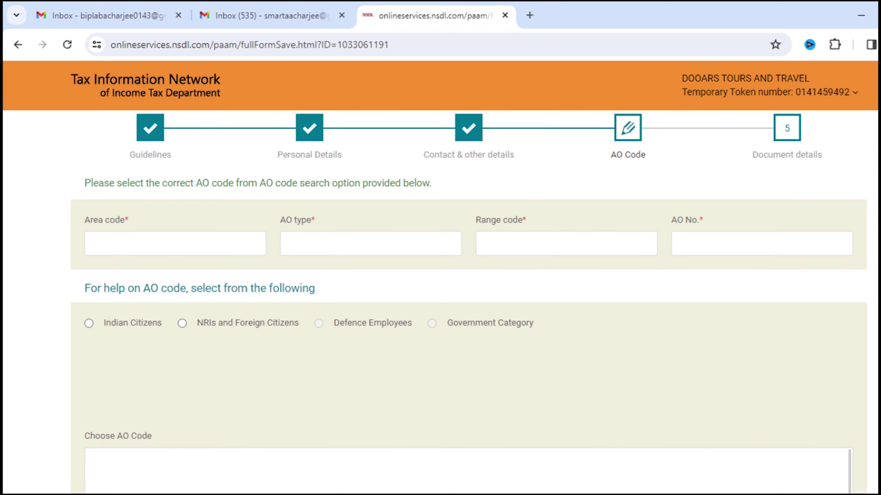
# Look up AO codes for Indian Citizens with WEST BENGAL as the state
pyautogui.scroll(-1, 468, 278)
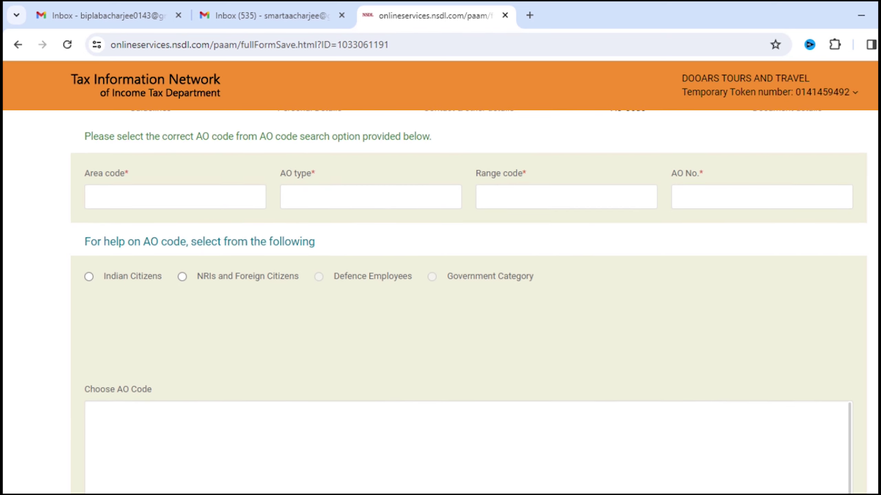
pyautogui.scroll(-3, 468, 277)
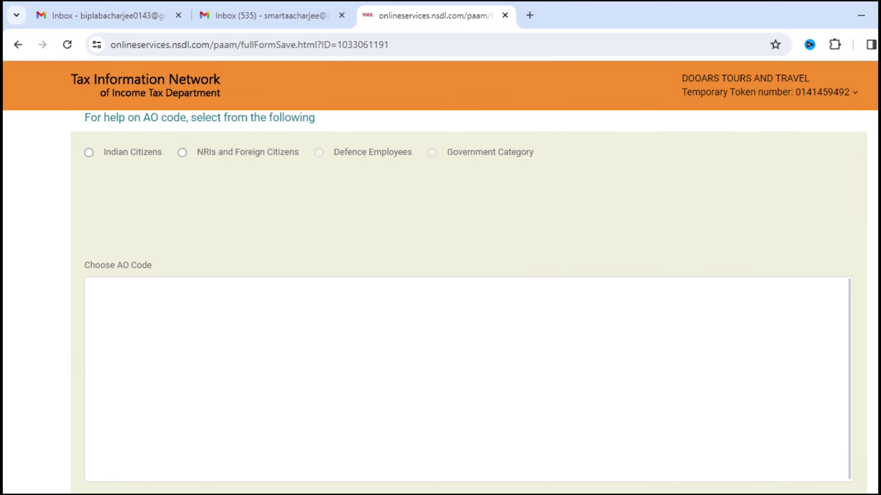
pyautogui.scroll(-1, 666, 235)
pyautogui.scroll(5, 667, 234)
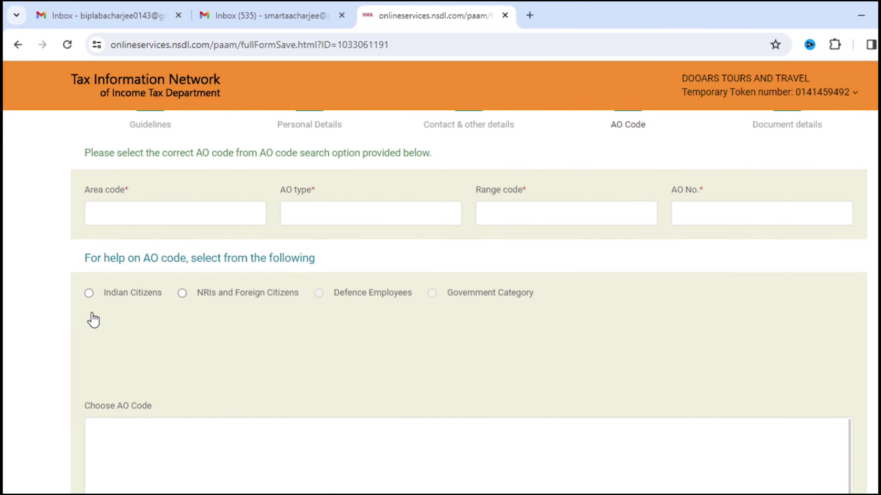
pyautogui.click(89, 293)
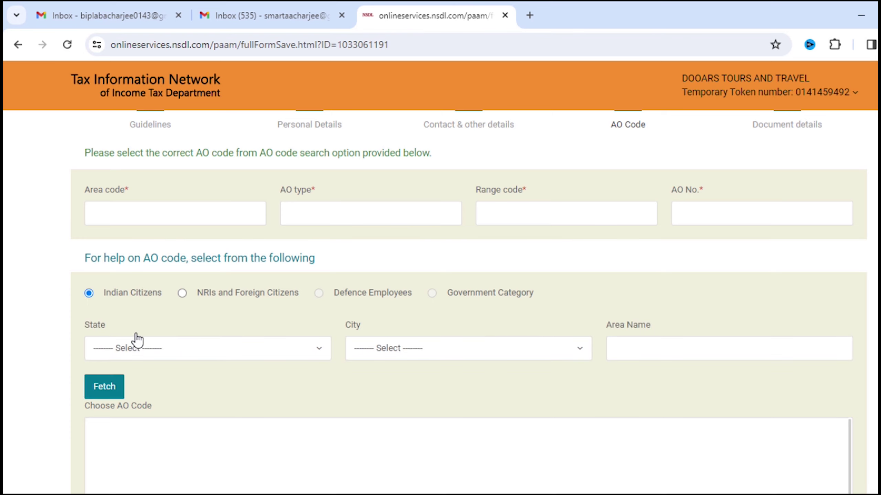
pyautogui.click(176, 355)
pyautogui.write('w')
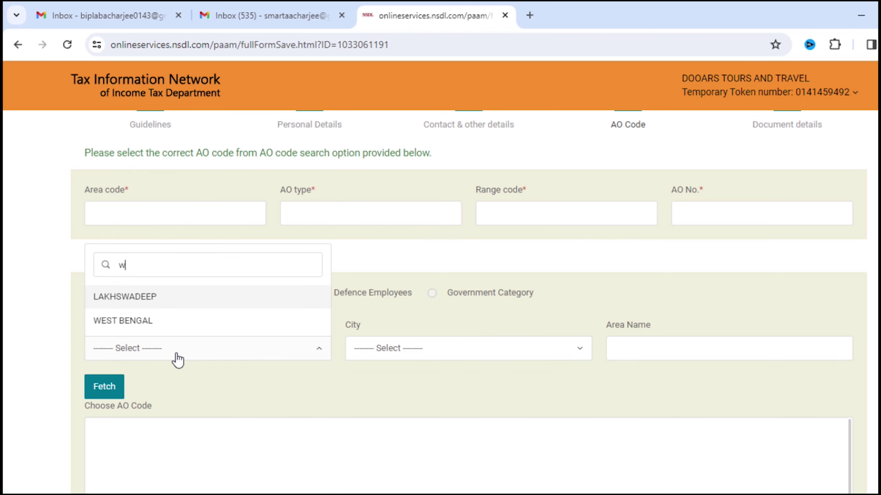
pyautogui.click(177, 354)
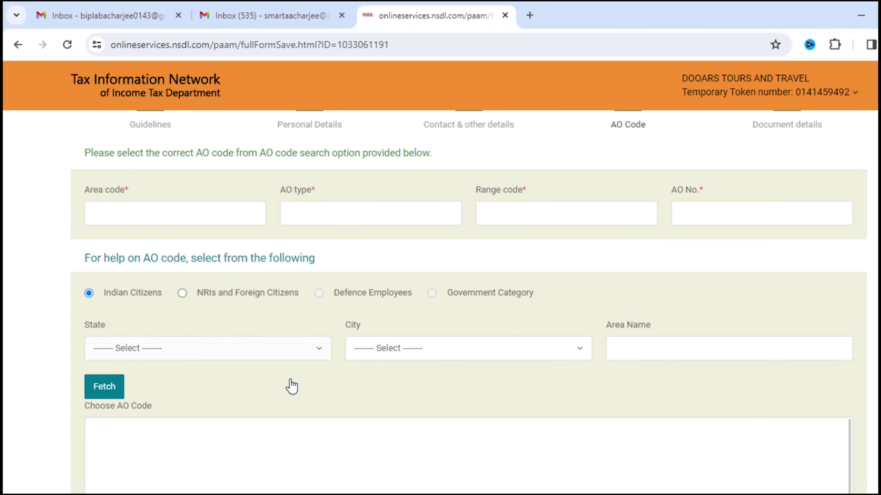
pyautogui.click(240, 355)
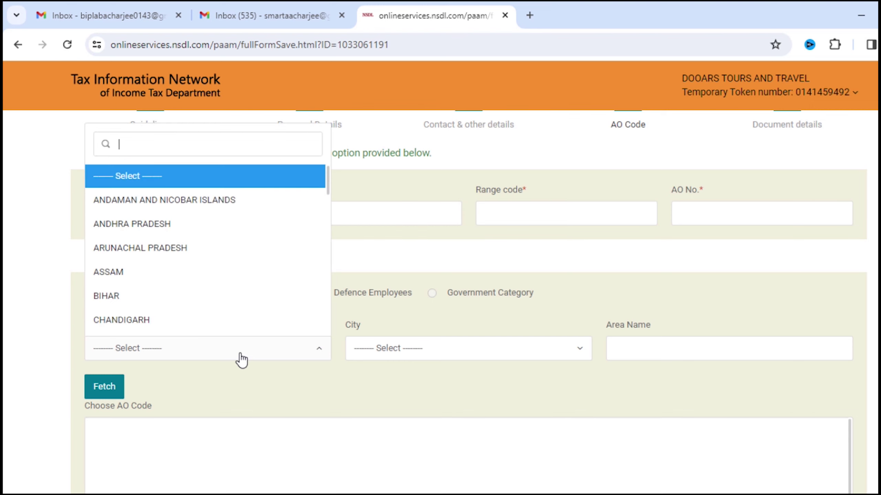
pyautogui.write('west')
pyautogui.press('Return')
# Fetch AO codes for SILIGURI, select WARD 1(2) SILIGURI and continue
pyautogui.click(448, 348)
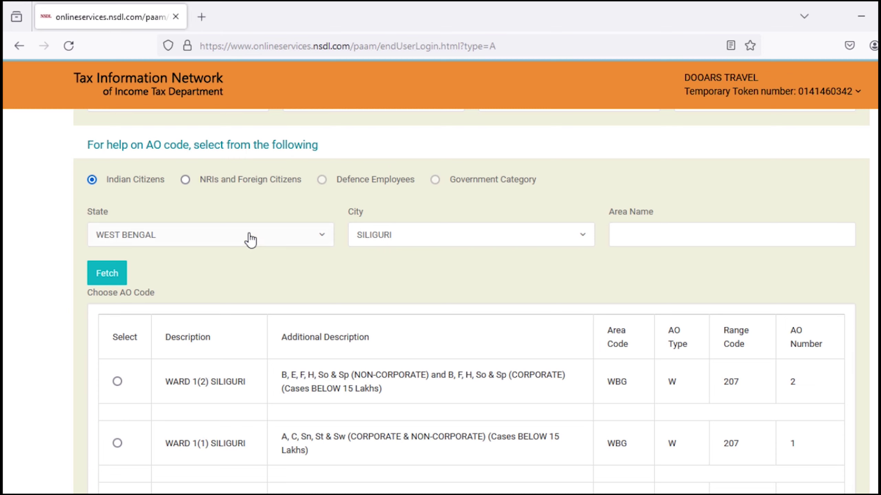
pyautogui.click(113, 281)
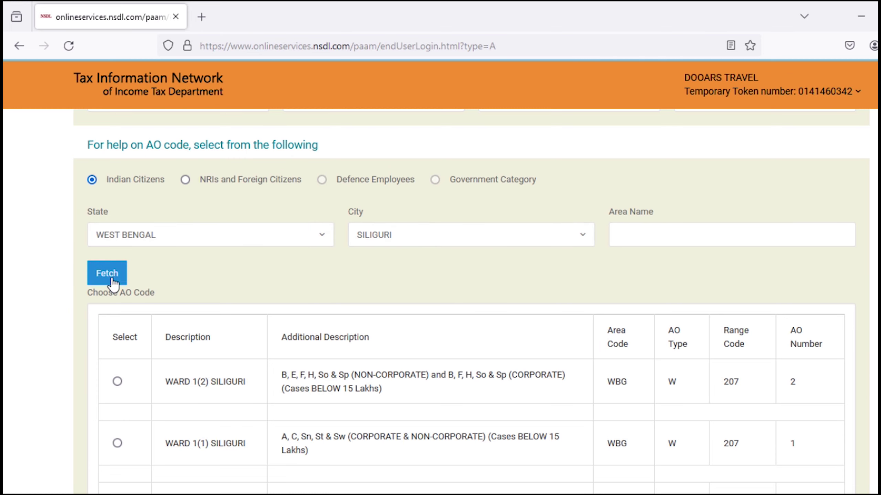
pyautogui.scroll(-2, 202, 289)
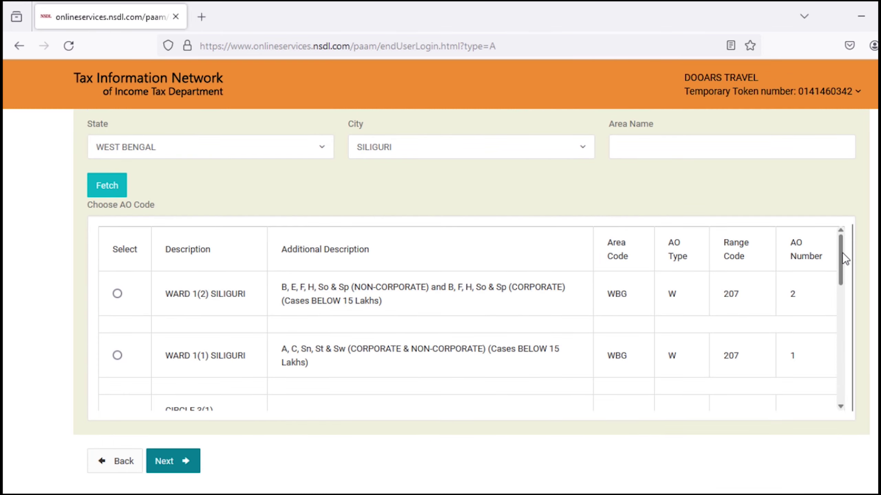
pyautogui.scroll(-10, 839, 252)
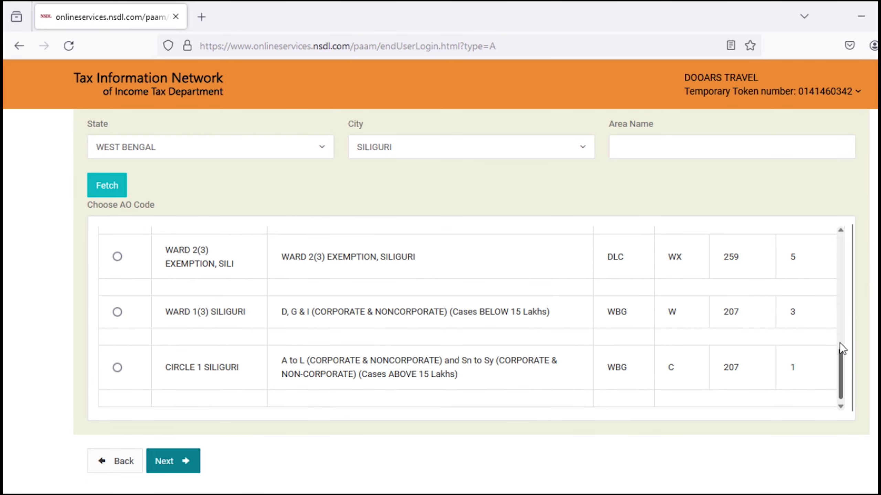
pyautogui.moveTo(839, 343); pyautogui.dragTo(839, 240)
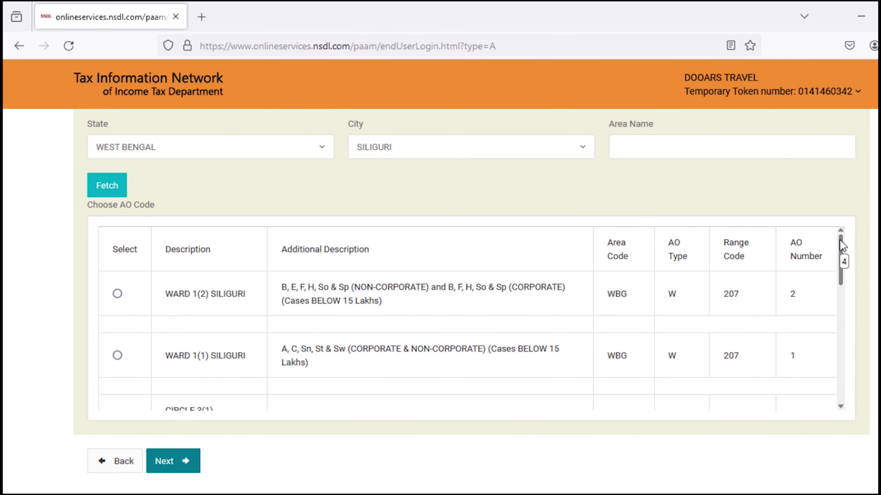
pyautogui.click(117, 294)
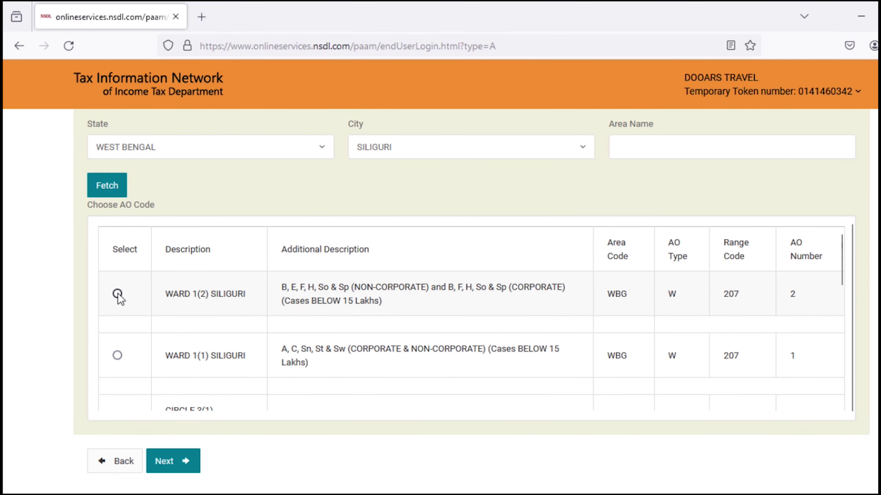
pyautogui.click(174, 464)
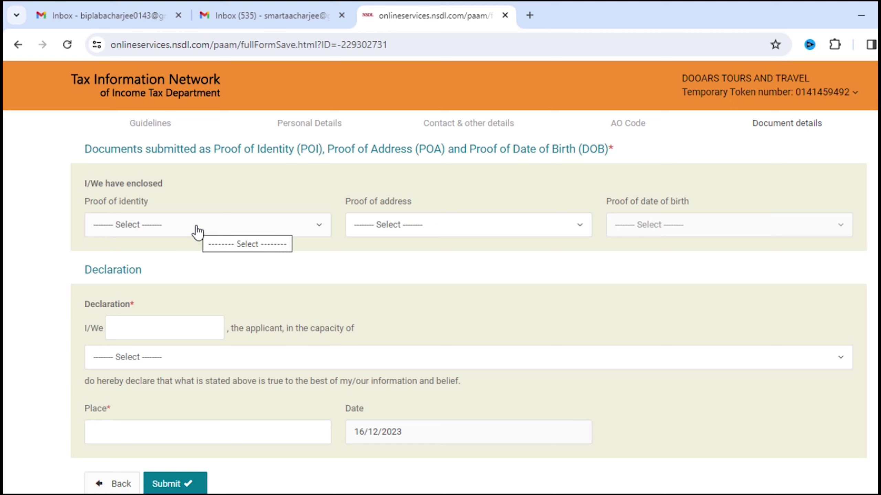
# Use the Certificate of Registration as both proof of identity and proof of address
pyautogui.click(197, 231)
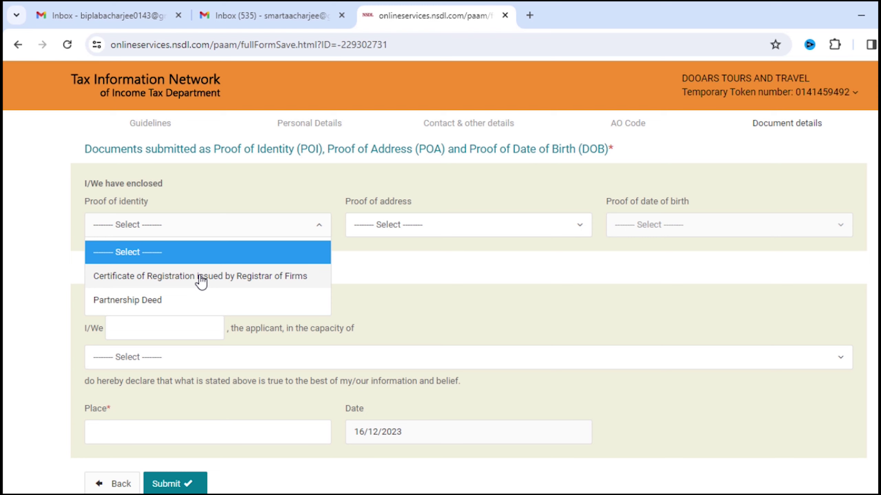
pyautogui.click(200, 277)
pyautogui.click(452, 232)
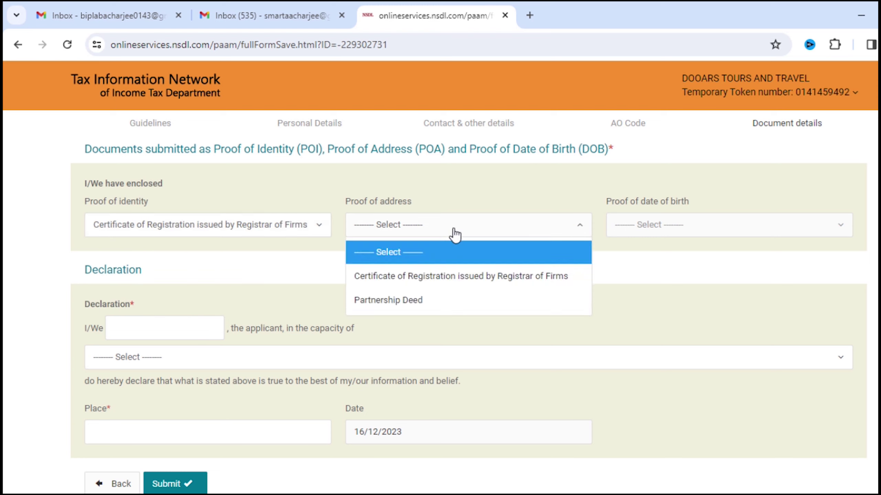
pyautogui.click(451, 278)
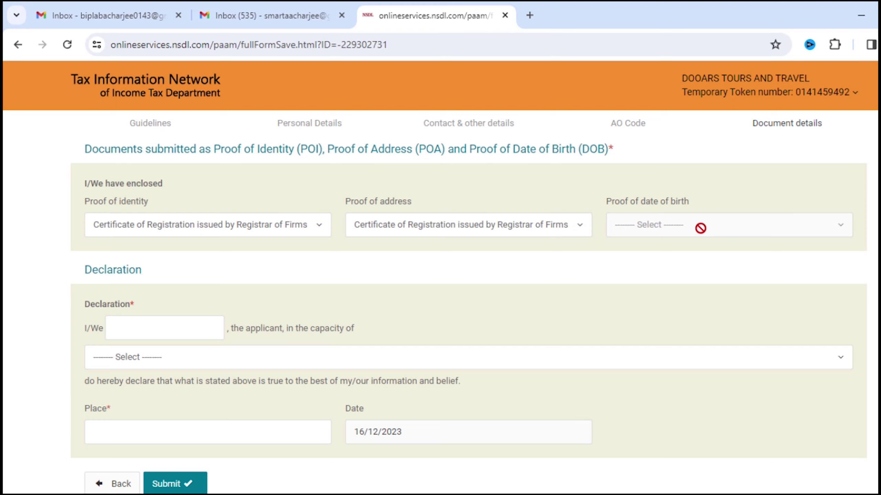
# Fill the declarant's name, capacity Authorized Signatory and place FALAKATA, then submit the form
pyautogui.click(144, 328)
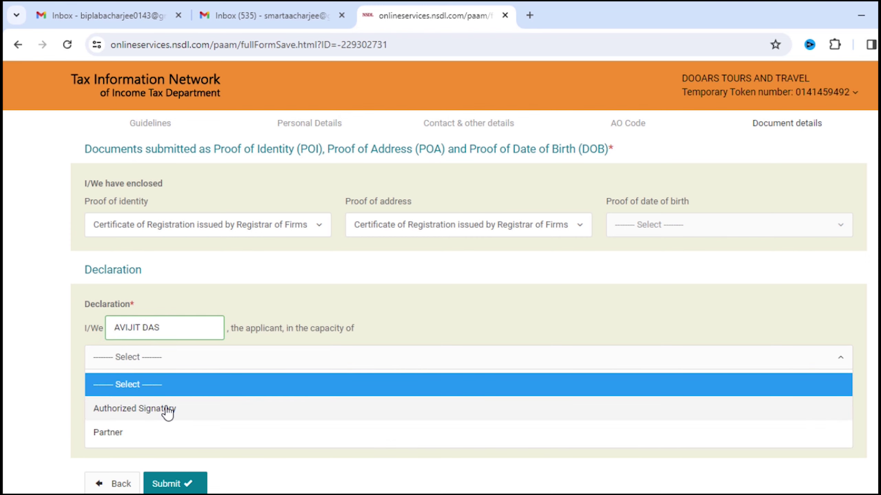
pyautogui.click(167, 410)
pyautogui.click(222, 434)
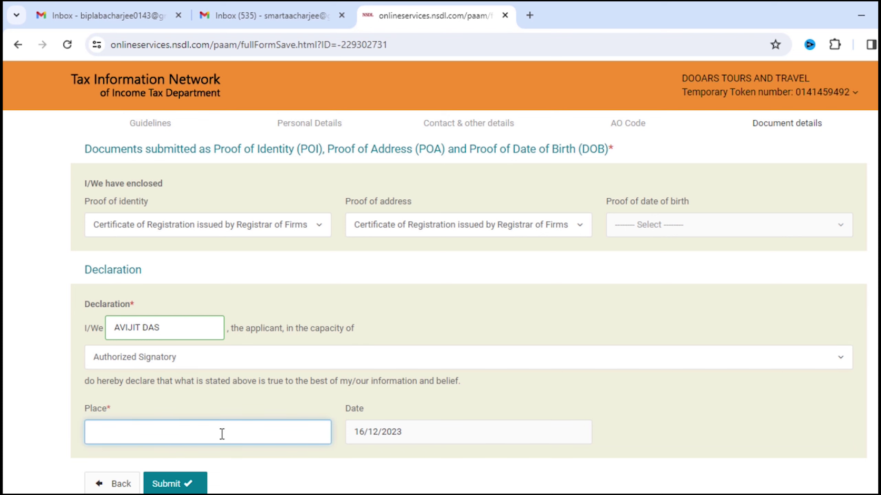
pyautogui.write('F')
pyautogui.write('ALAKATA')
pyautogui.scroll(-1, 178, 444)
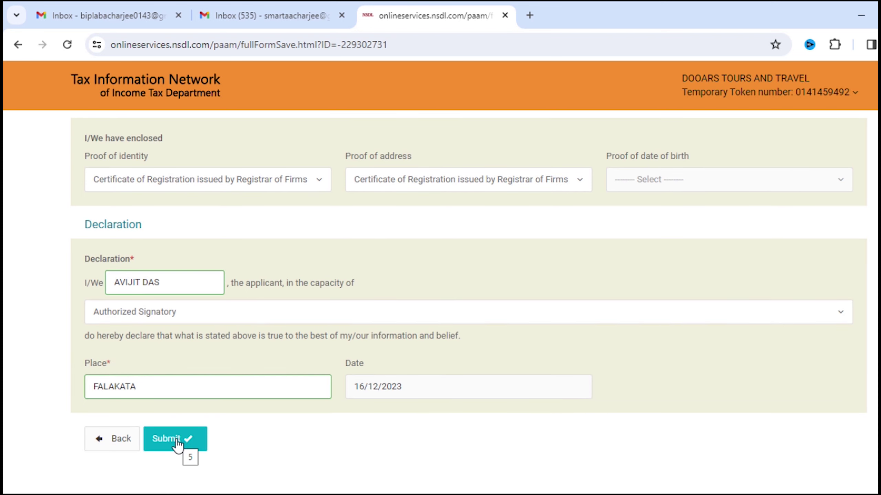
pyautogui.click(175, 440)
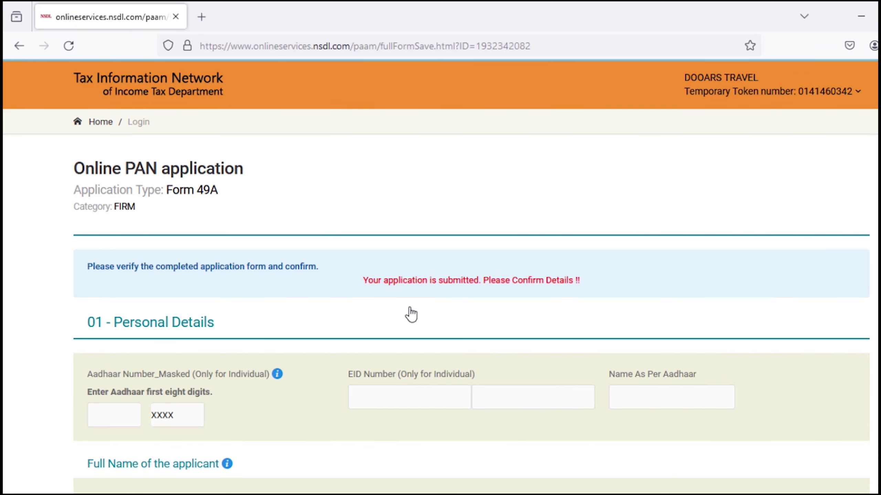
# Check the submitted Form 49A details on the confirmation page and confirm them
pyautogui.scroll(-5, 874, 201)
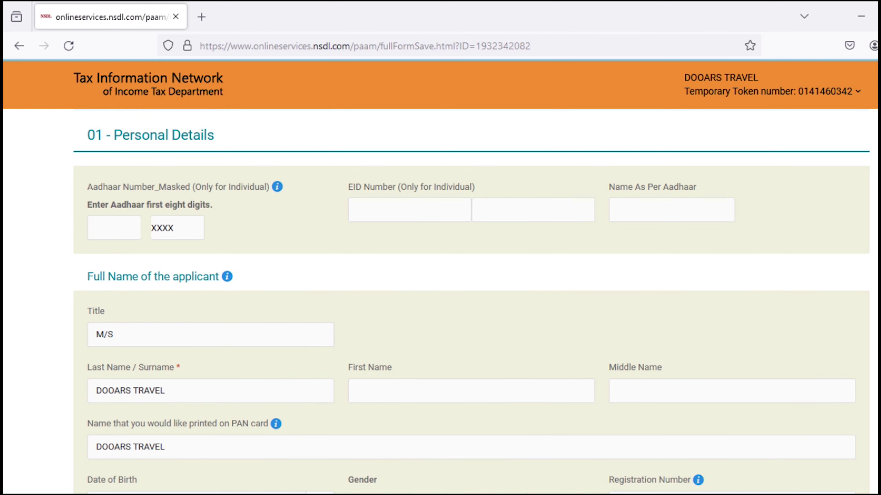
pyautogui.scroll(4, 440, 277)
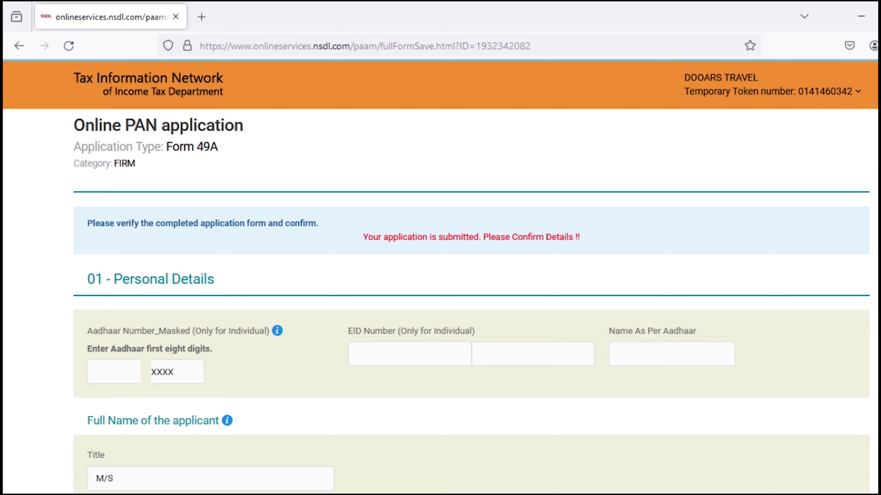
pyautogui.scroll(-20, 168, 398)
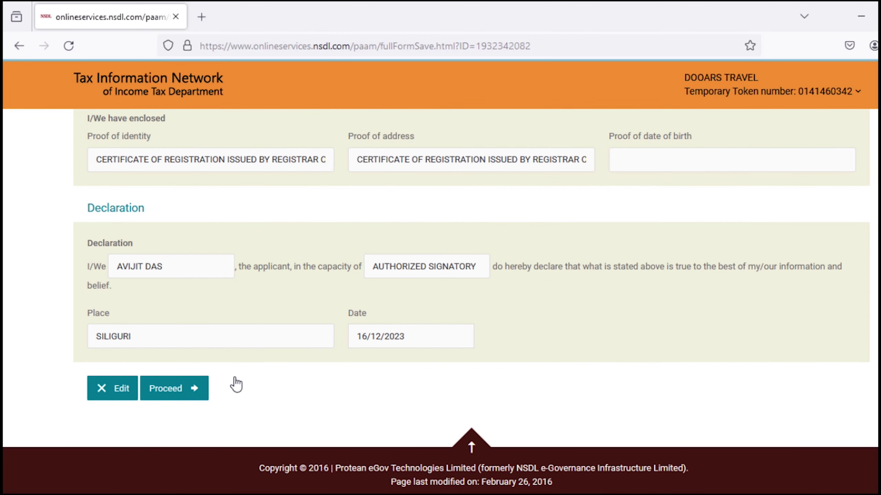
pyautogui.click(170, 395)
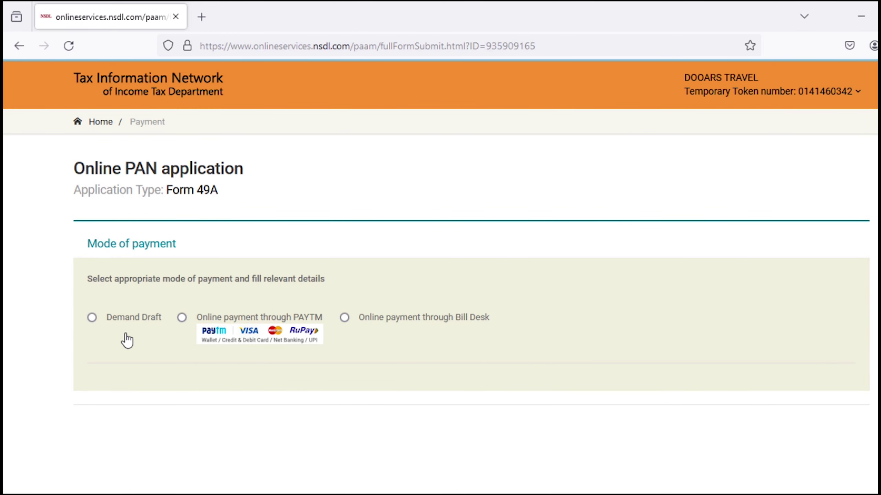
# Pay the ₹107.00 fee through PAYTM after agreeing to the terms of service
pyautogui.click(182, 317)
pyautogui.scroll(-2, 464, 276)
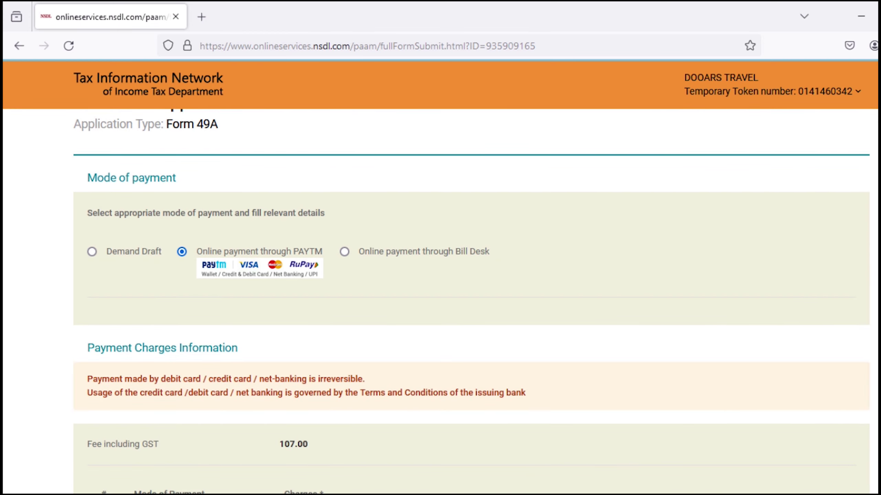
pyautogui.scroll(-7, 392, 240)
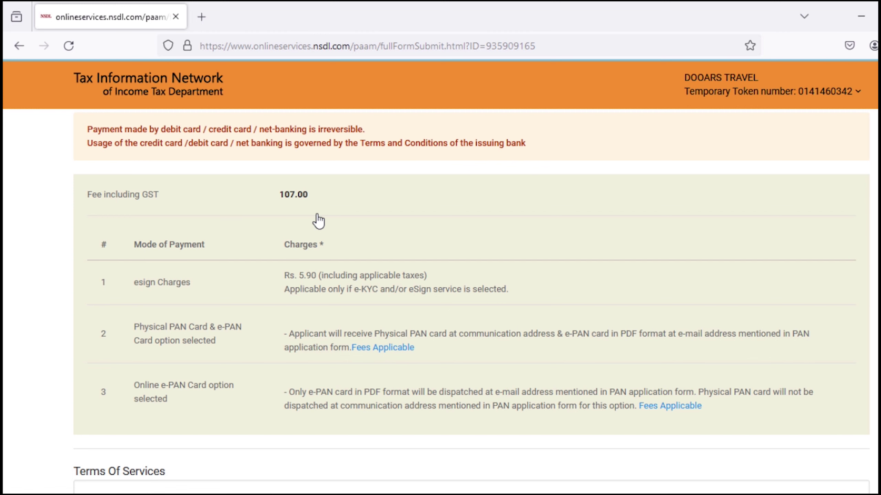
pyautogui.scroll(-4, 668, 360)
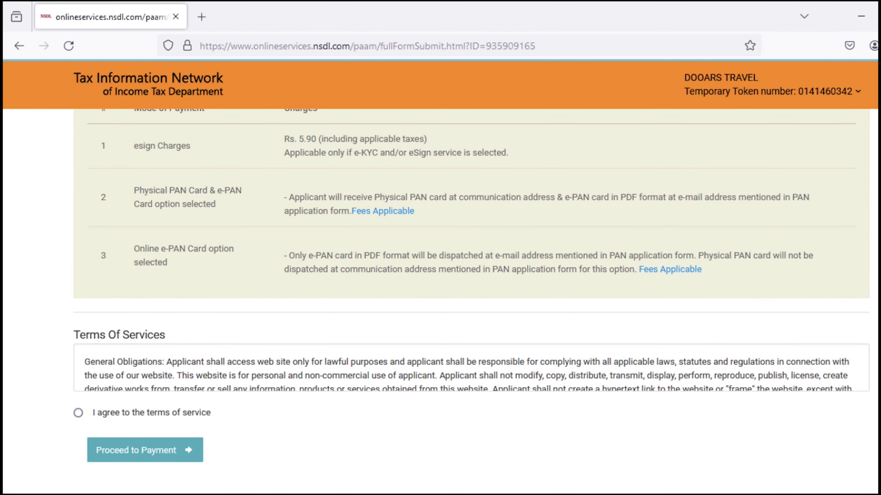
pyautogui.click(164, 413)
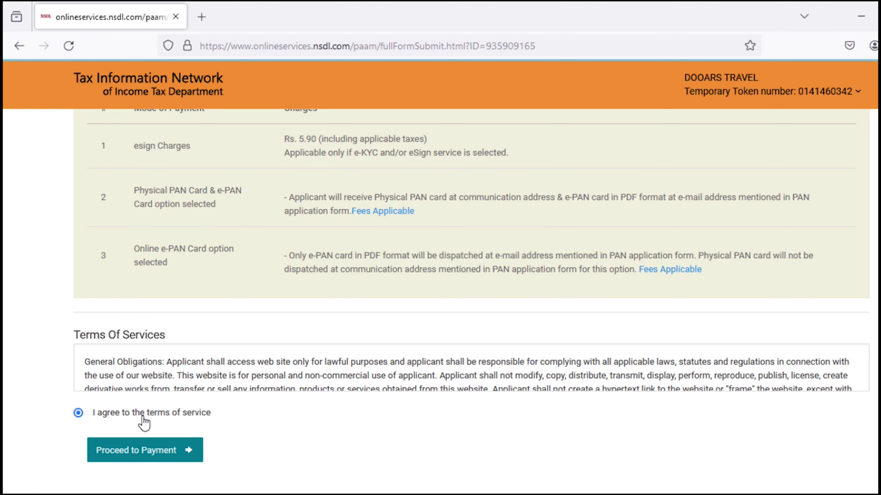
pyautogui.click(170, 457)
pyautogui.click(75, 433)
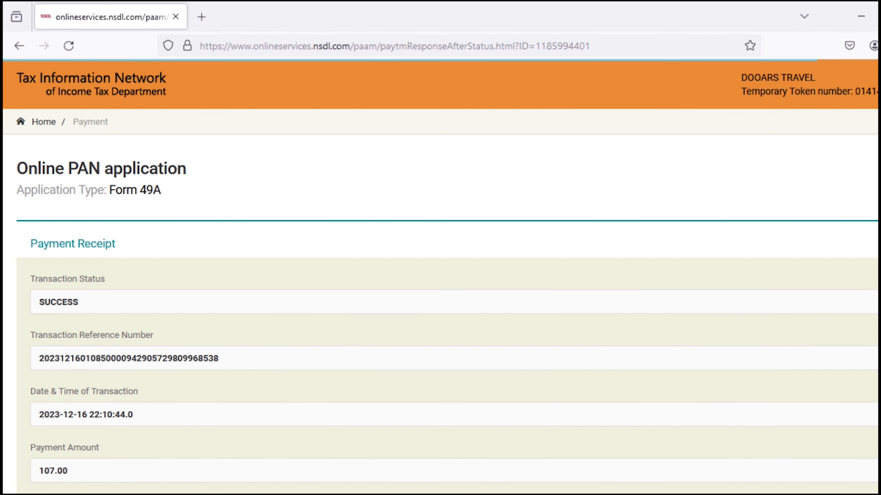
# Continue from the SUCCESS payment receipt and generate the printable acknowledgement form
pyautogui.scroll(-3, 475, 224)
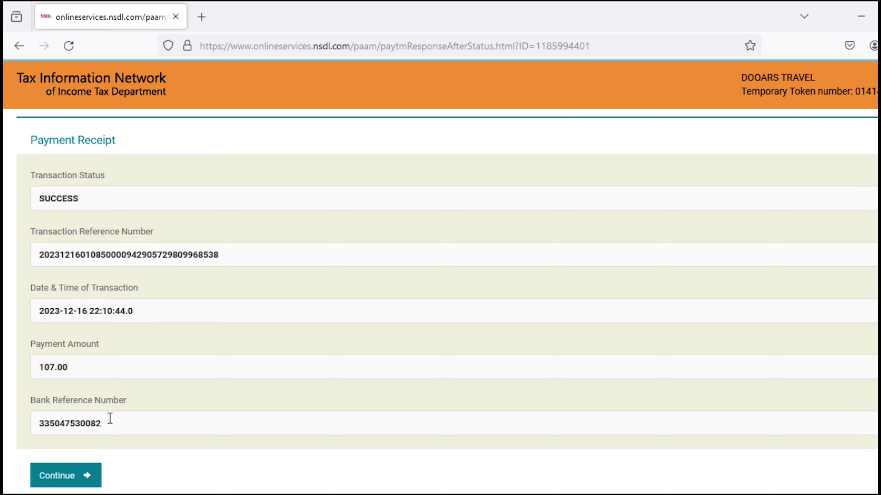
pyautogui.moveTo(55, 424); pyautogui.dragTo(154, 415)
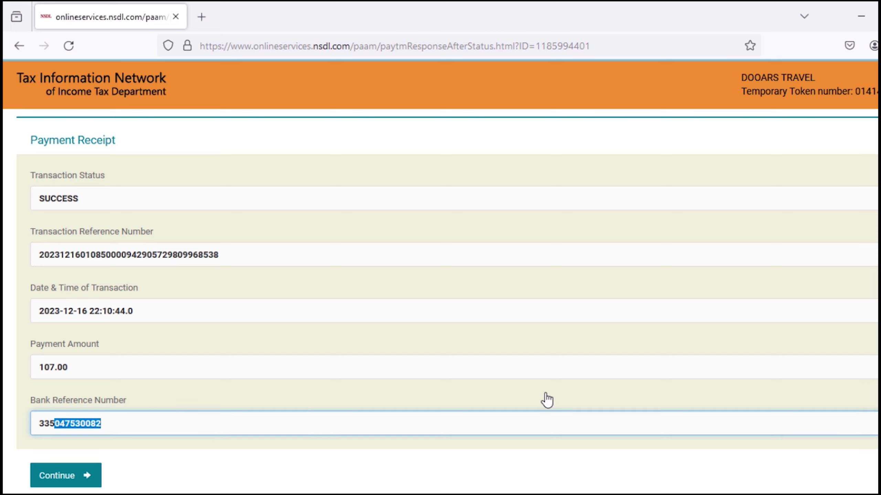
pyautogui.click(75, 479)
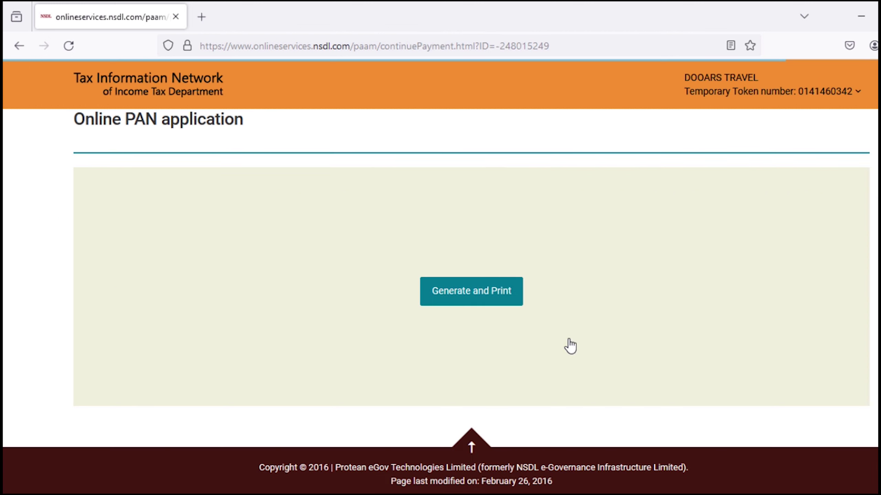
pyautogui.click(487, 301)
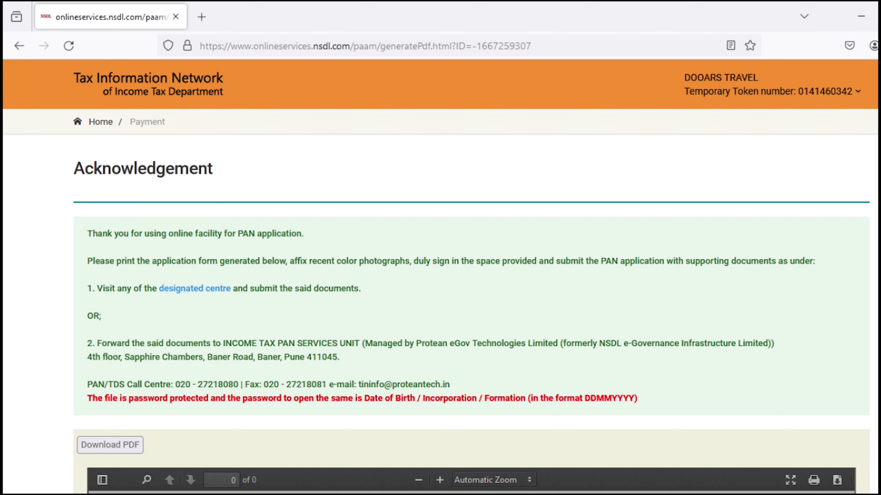
# Unlock the acknowledgement PDF with the incorporation-date password, review both pages, and highlight the acknowledgement number
pyautogui.scroll(-6, 440, 300)
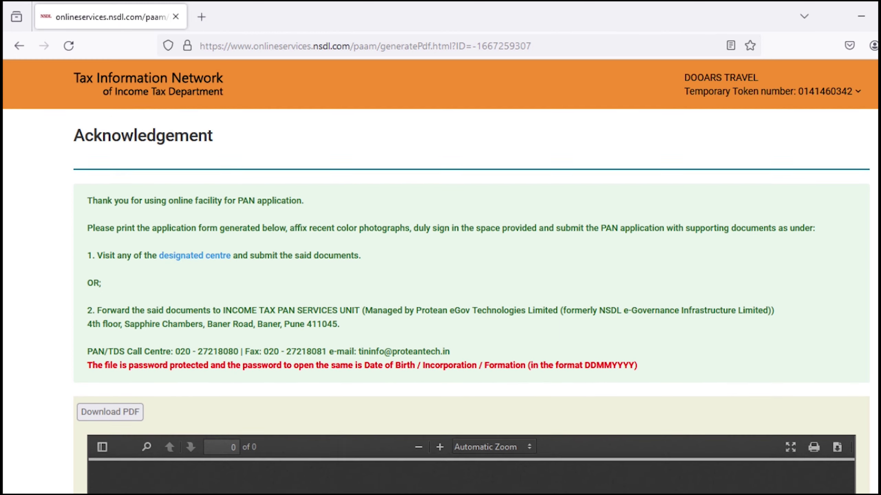
pyautogui.scroll(-2, 472, 301)
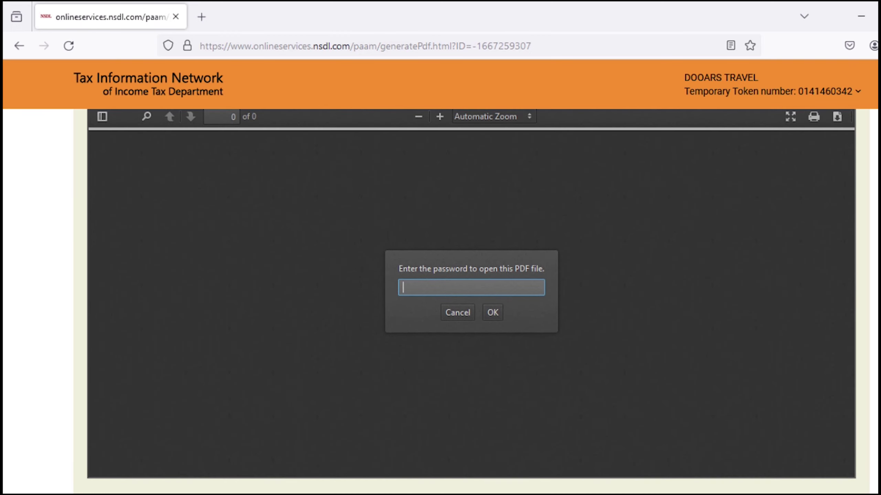
pyautogui.scroll(7, 471, 301)
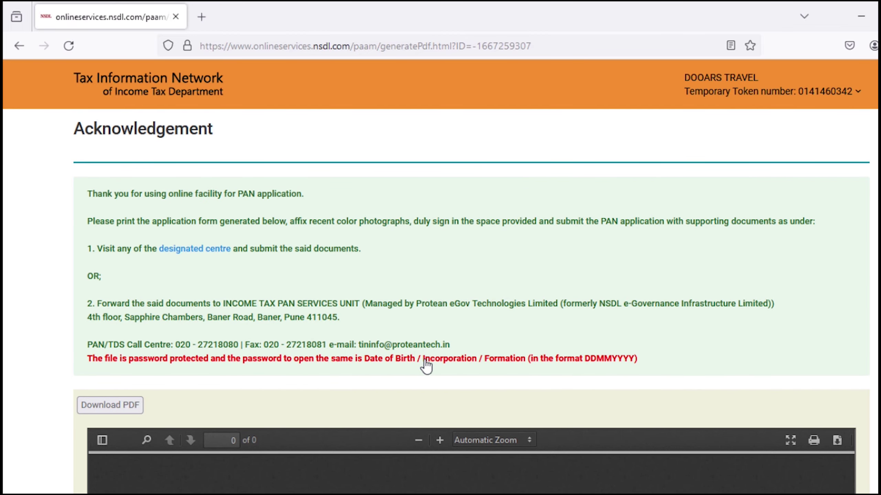
pyautogui.scroll(-7, 426, 365)
pyautogui.click(493, 331)
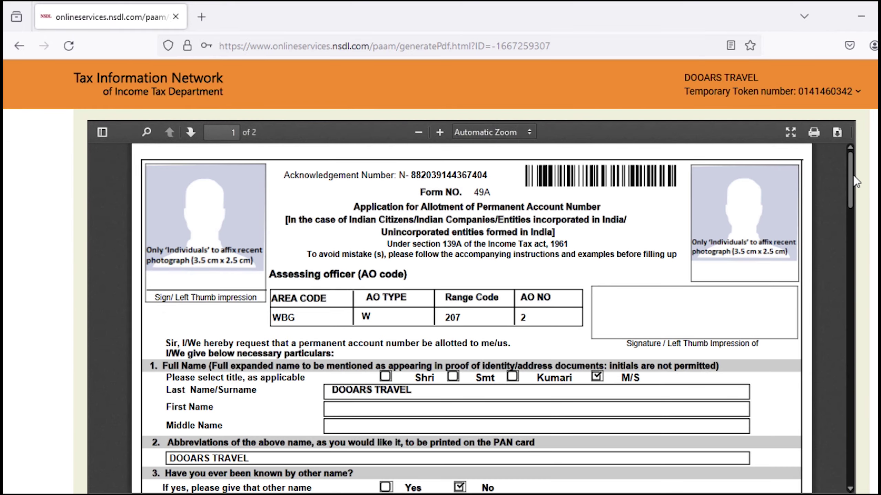
pyautogui.moveTo(853, 175); pyautogui.dragTo(843, 142)
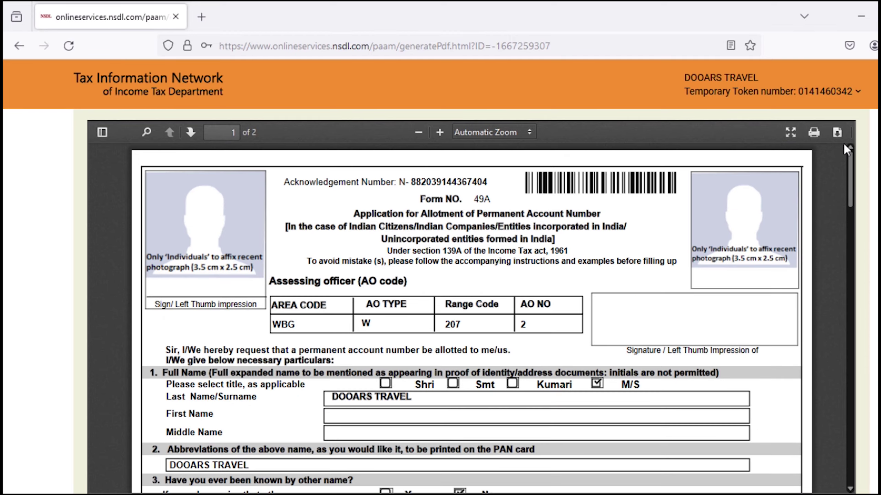
pyautogui.scroll(-20, 711, 205)
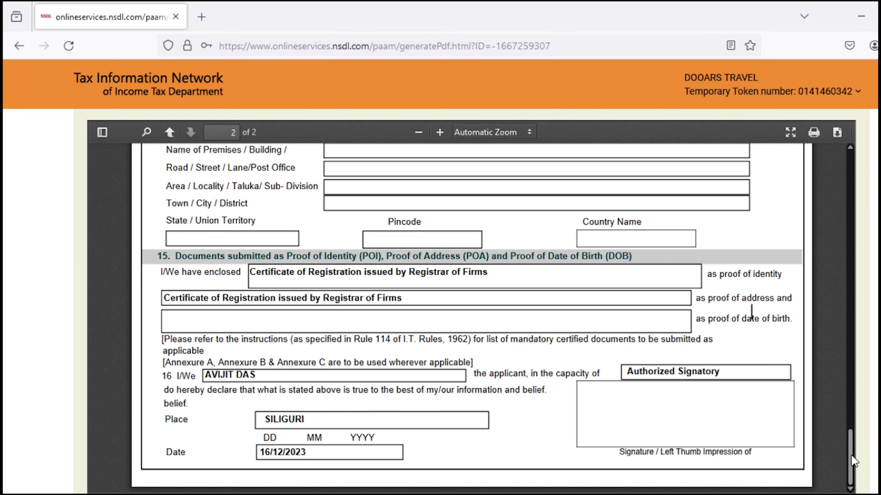
pyautogui.moveTo(851, 456); pyautogui.dragTo(844, 151)
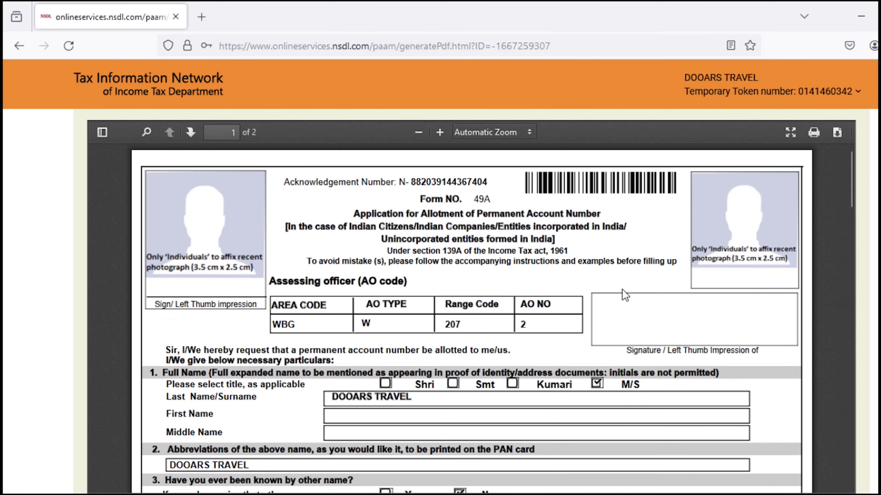
pyautogui.scroll(5, 622, 289)
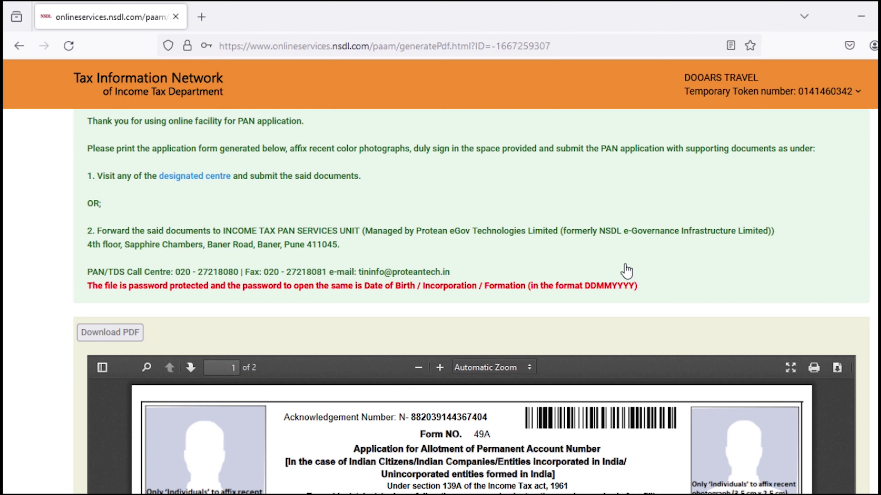
pyautogui.scroll(3, 411, 295)
pyautogui.moveTo(410, 295); pyautogui.dragTo(488, 295)
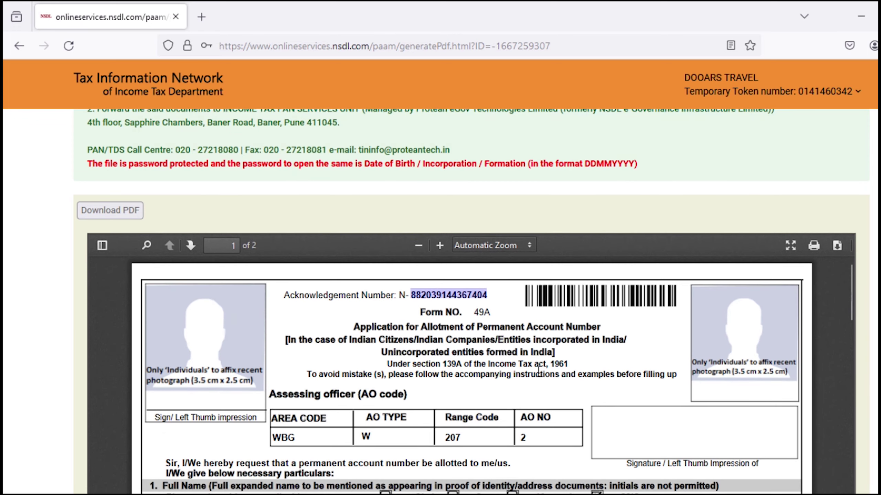
pyautogui.scroll(1, 639, 359)
pyautogui.scroll(-5, 471, 301)
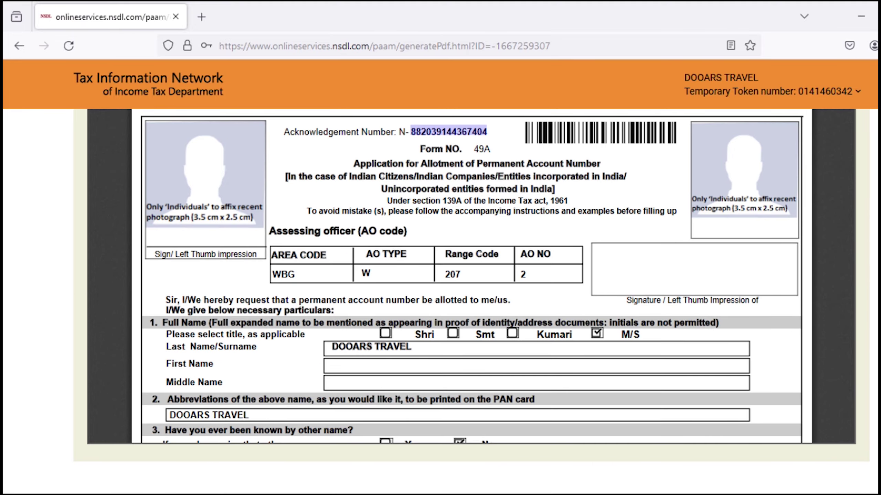